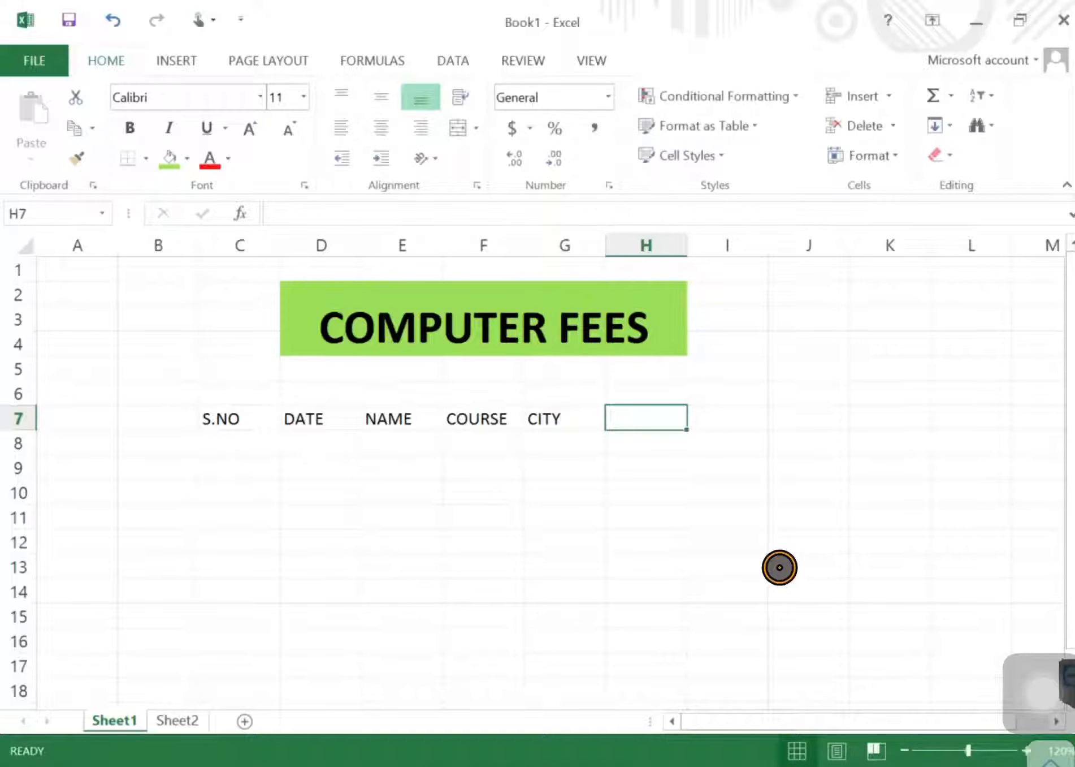
# Step: Enter the column header FEES in cell H7
pyautogui.write('FREES')
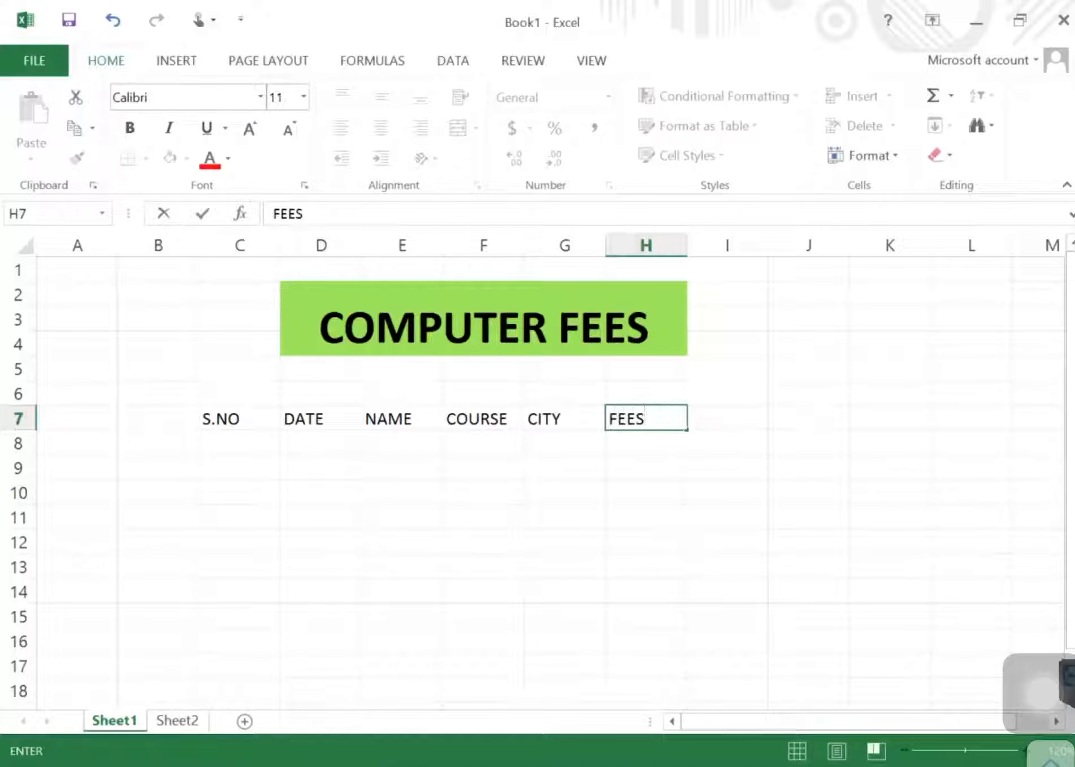
pyautogui.press('Return')
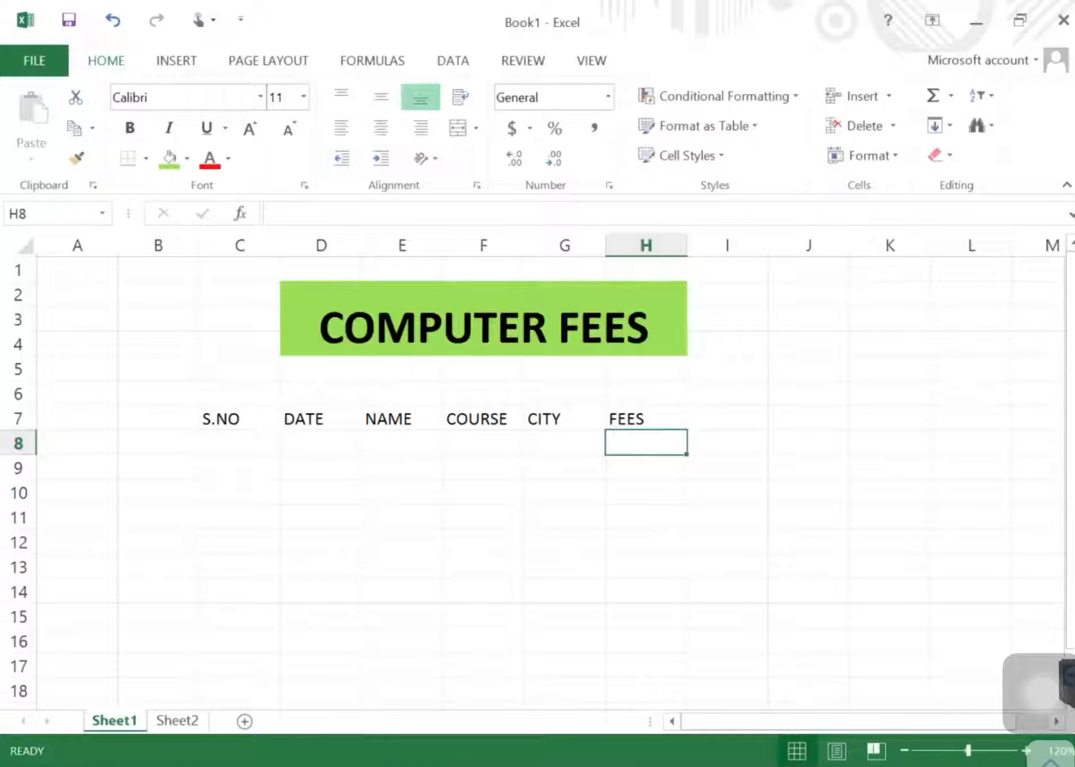
# Step: Format the header range C7:H7 as a table with headers, using the orange style from the first Medium row
pyautogui.click(646, 418)
pyautogui.hotkey('shift', 'Left')
pyautogui.hotkey('shift', 'Left')
pyautogui.hotkey('shift', 'Left')
pyautogui.hotkey('shift', 'Left')
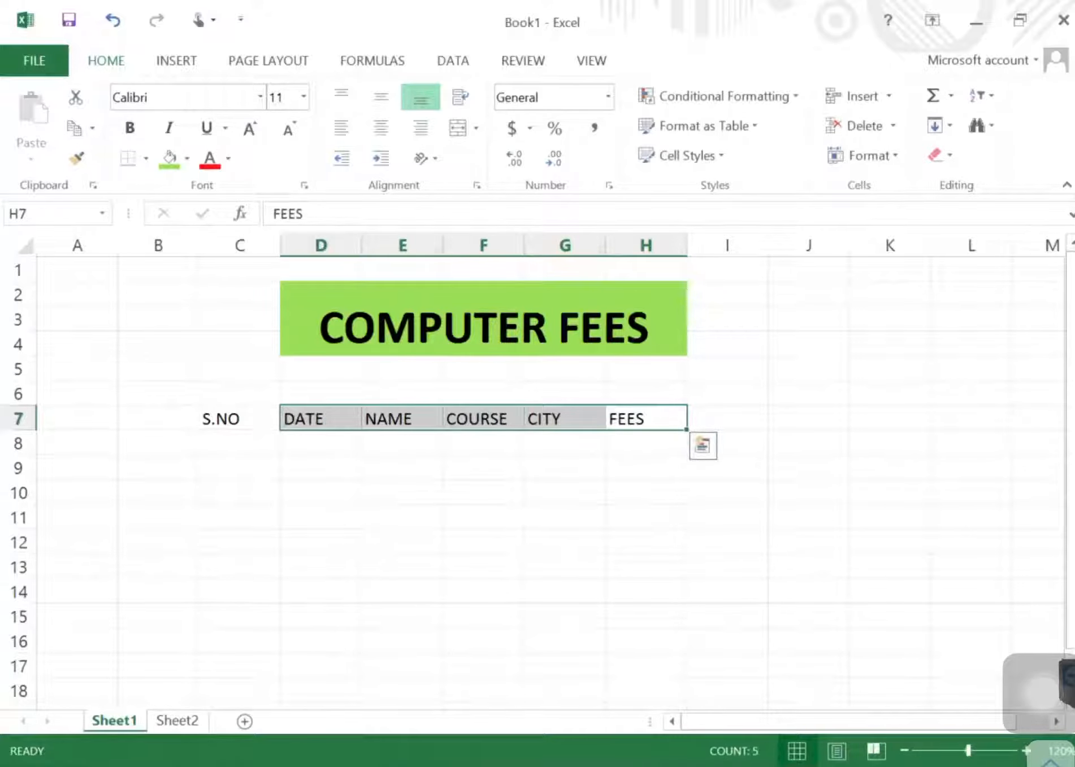
pyautogui.hotkey('shift', 'Left')
pyautogui.hotkey('shift', 'Left')
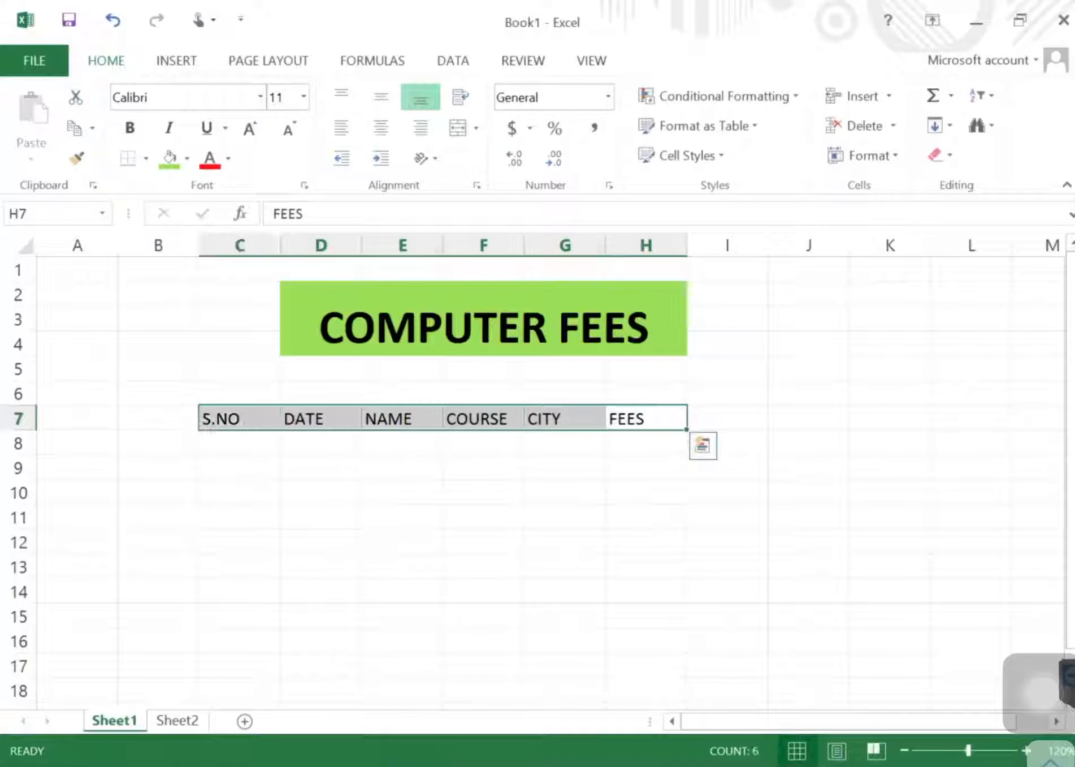
pyautogui.hotkey('shift', 'Right')
pyautogui.click(757, 129)
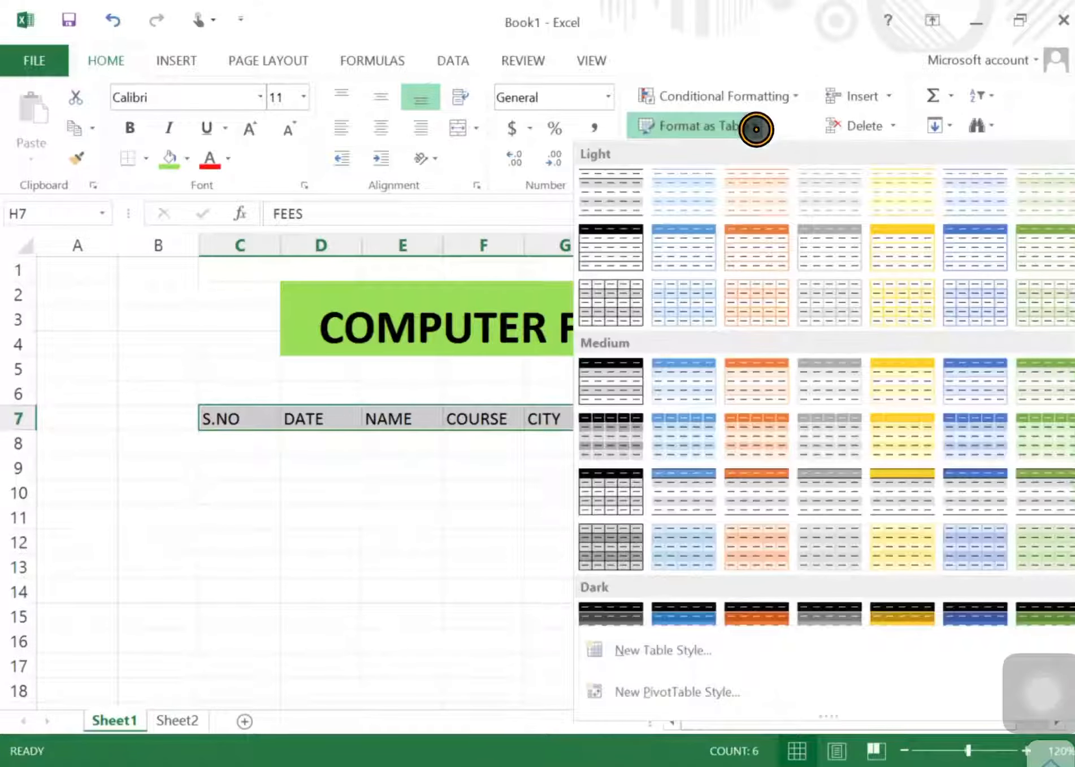
pyautogui.click(767, 377)
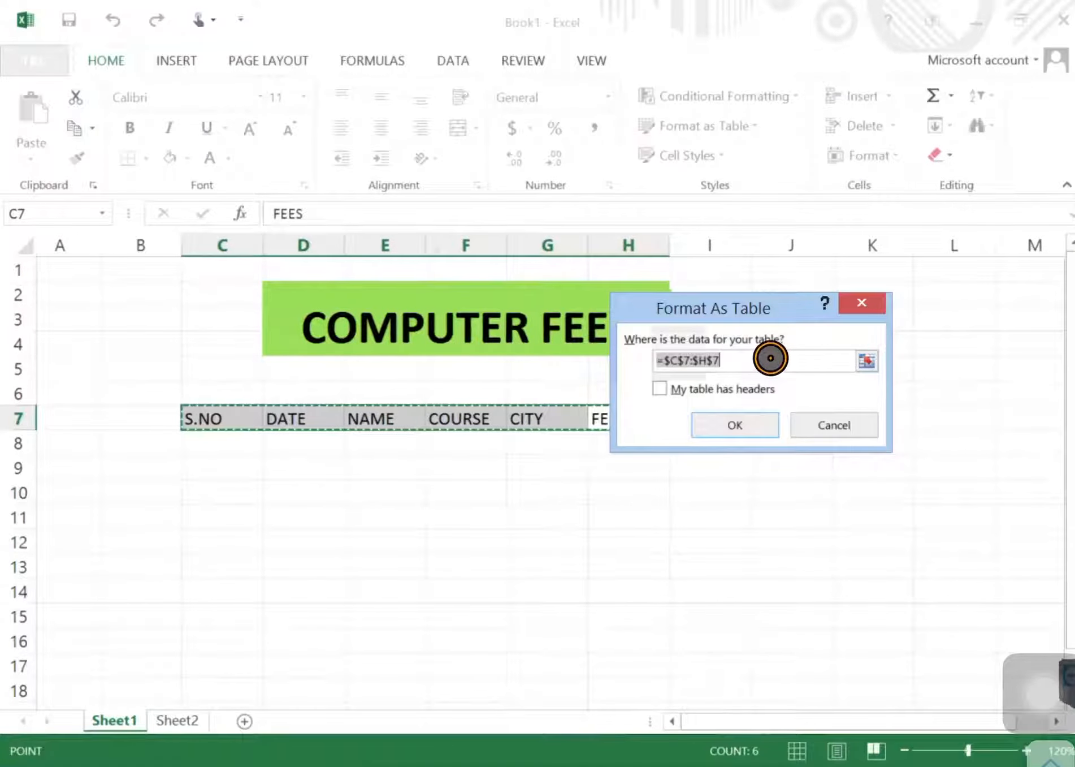
pyautogui.moveTo(770, 312); pyautogui.dragTo(670, 489)
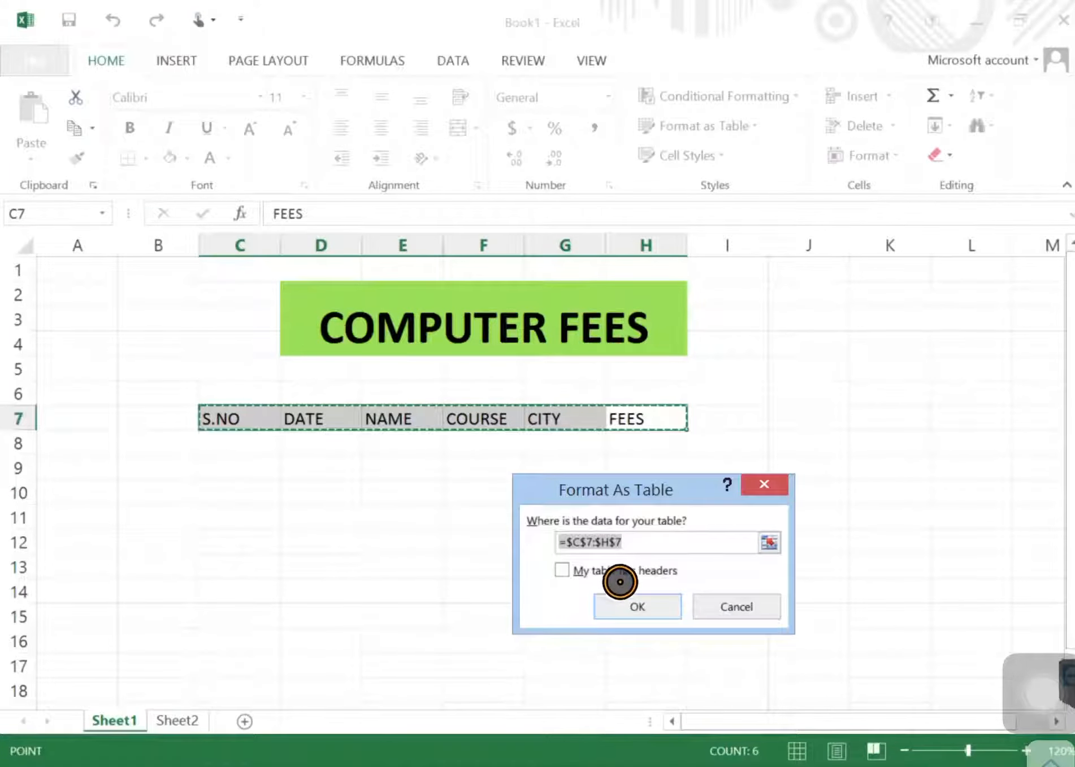
pyautogui.click(562, 569)
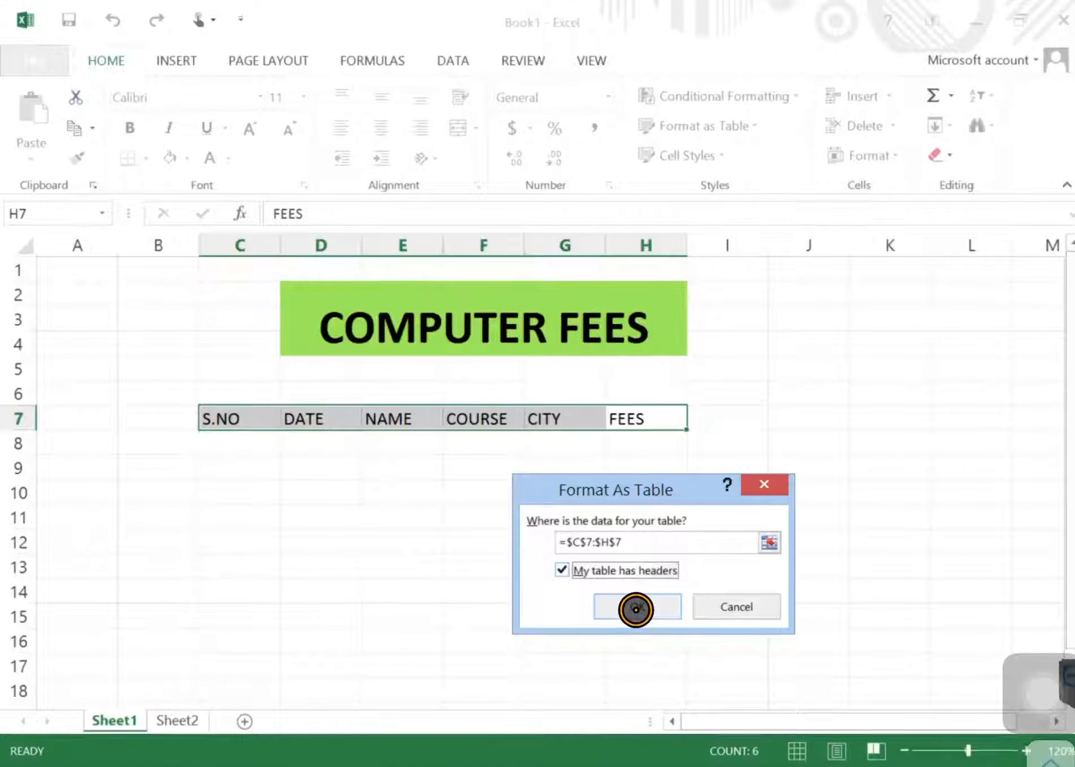
pyautogui.click(636, 609)
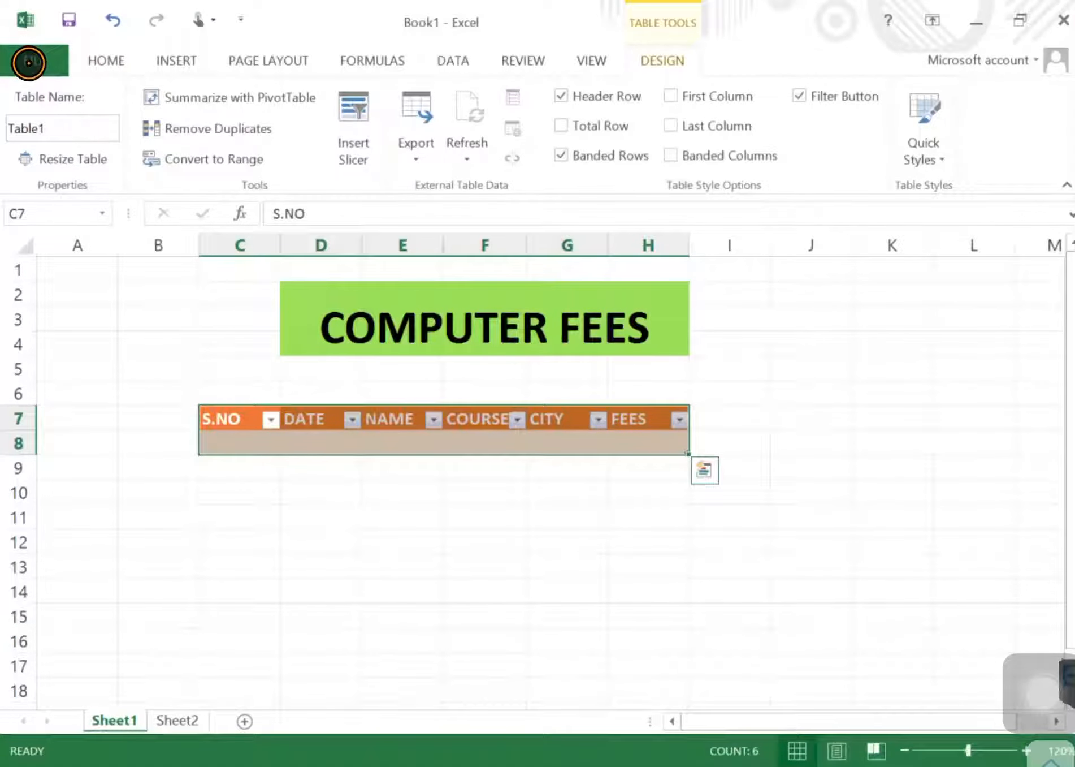
# Step: In the ribbon customization options, list Commands Not in the Ribbon and select the Form command
pyautogui.click(28, 62)
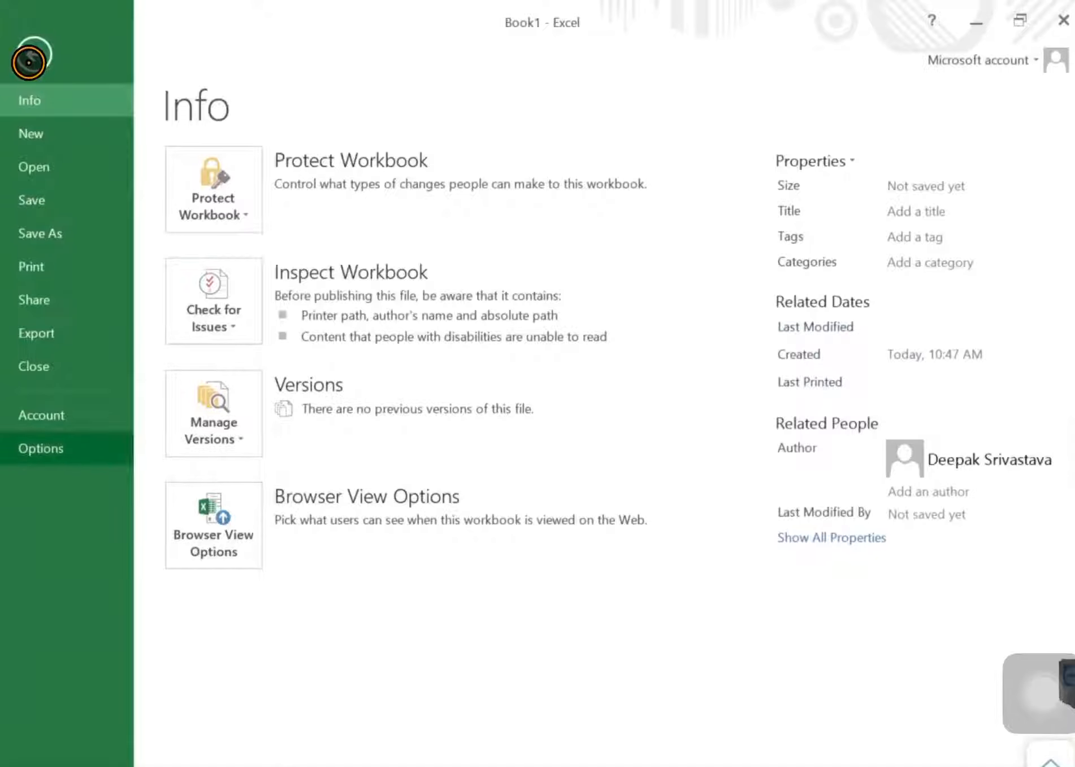
pyautogui.click(87, 449)
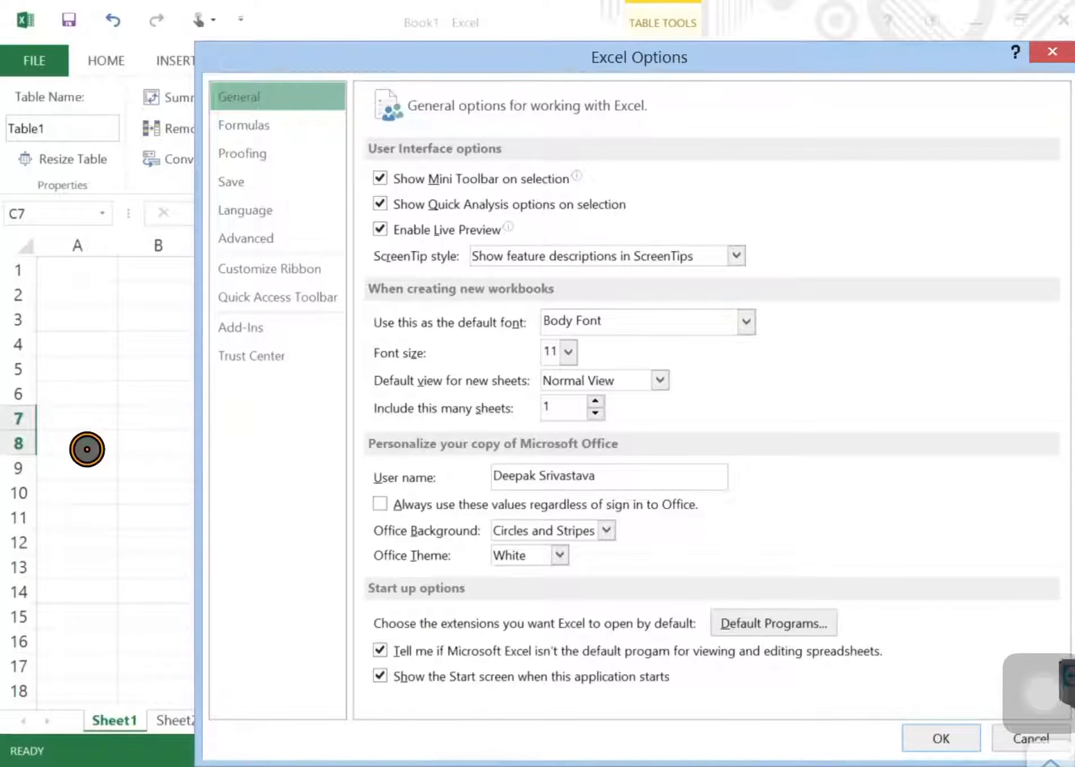
pyautogui.moveTo(577, 53); pyautogui.dragTo(542, 38)
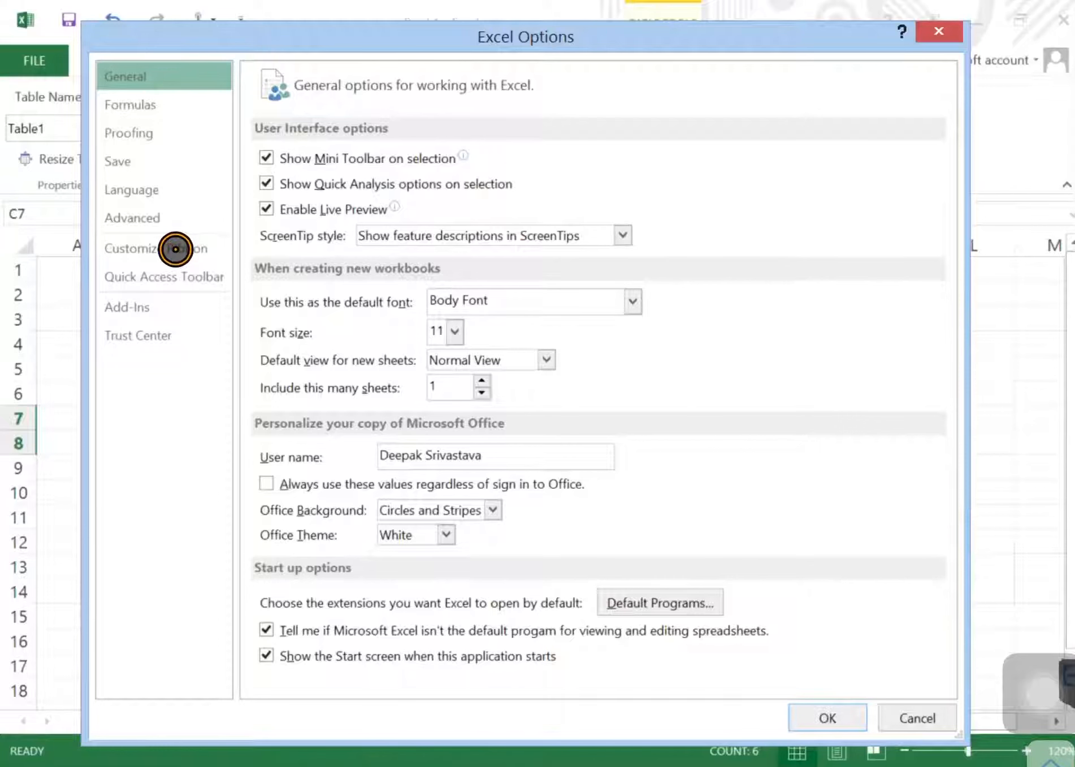
pyautogui.click(175, 248)
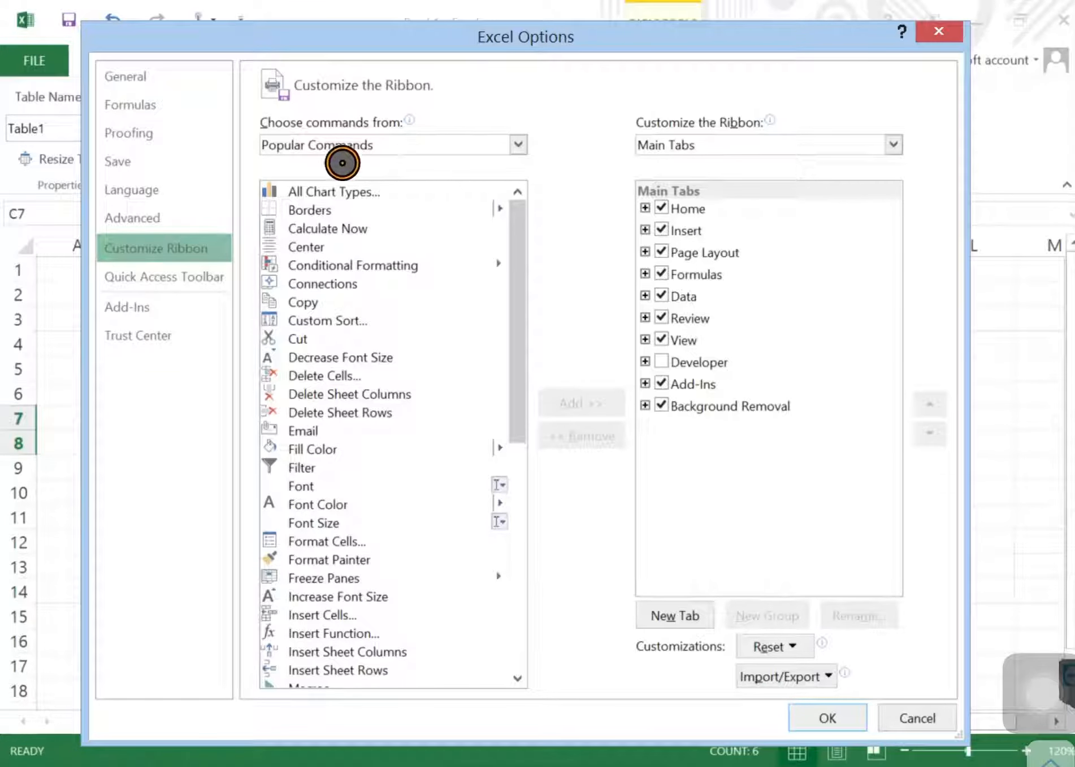
pyautogui.click(380, 145)
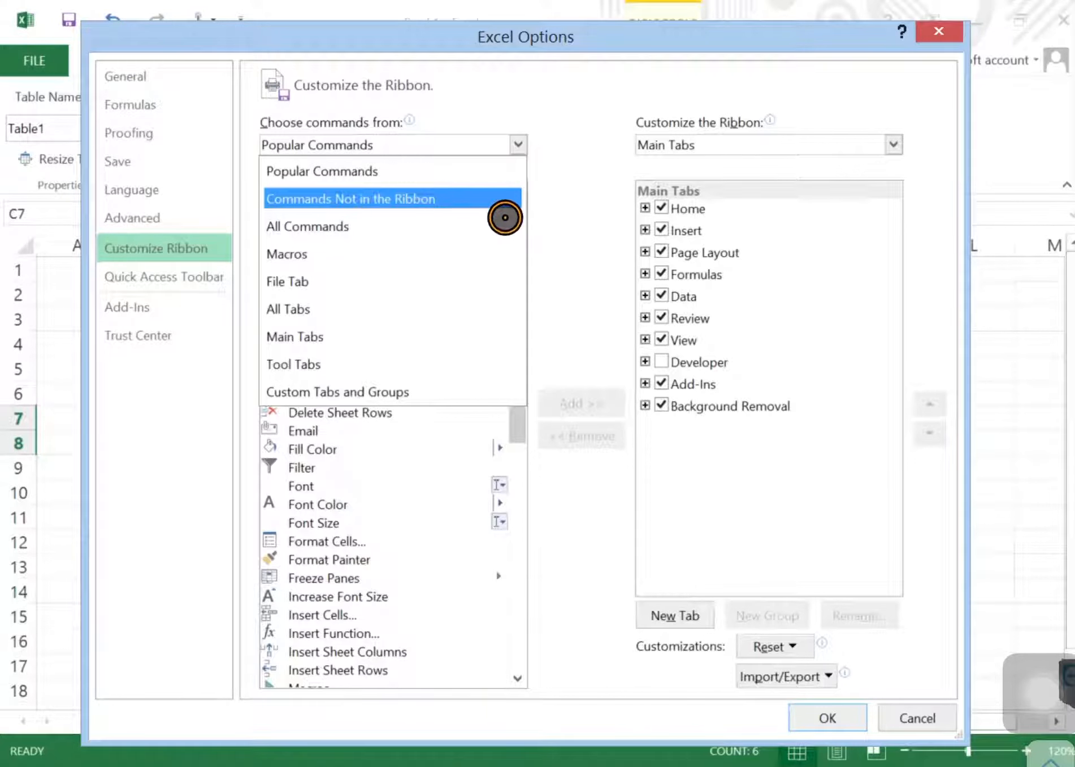
pyautogui.click(444, 198)
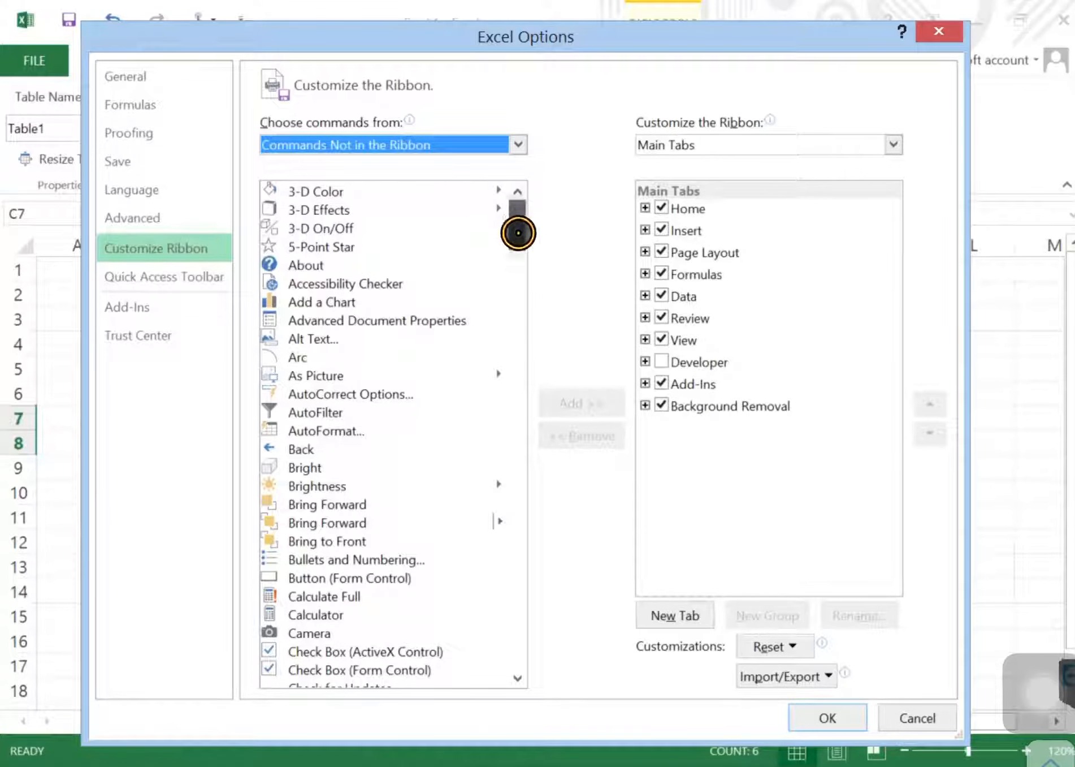
pyautogui.scroll(-4, 519, 241)
pyautogui.moveTo(519, 260); pyautogui.dragTo(526, 353)
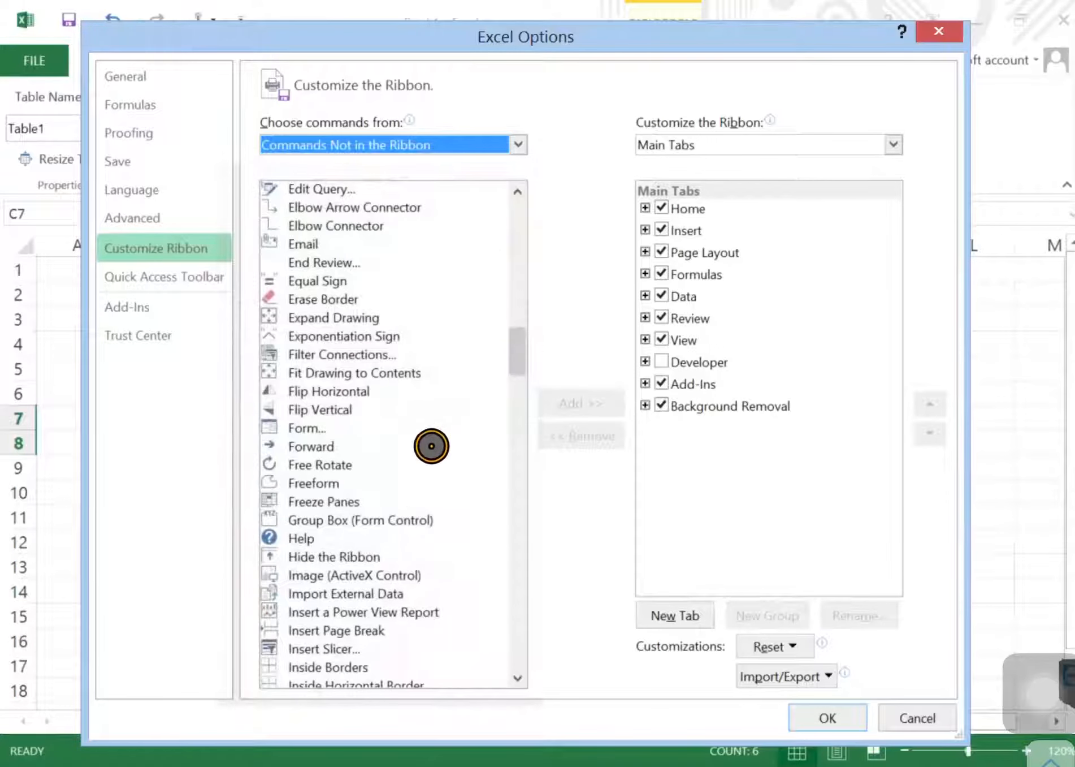
pyautogui.click(323, 428)
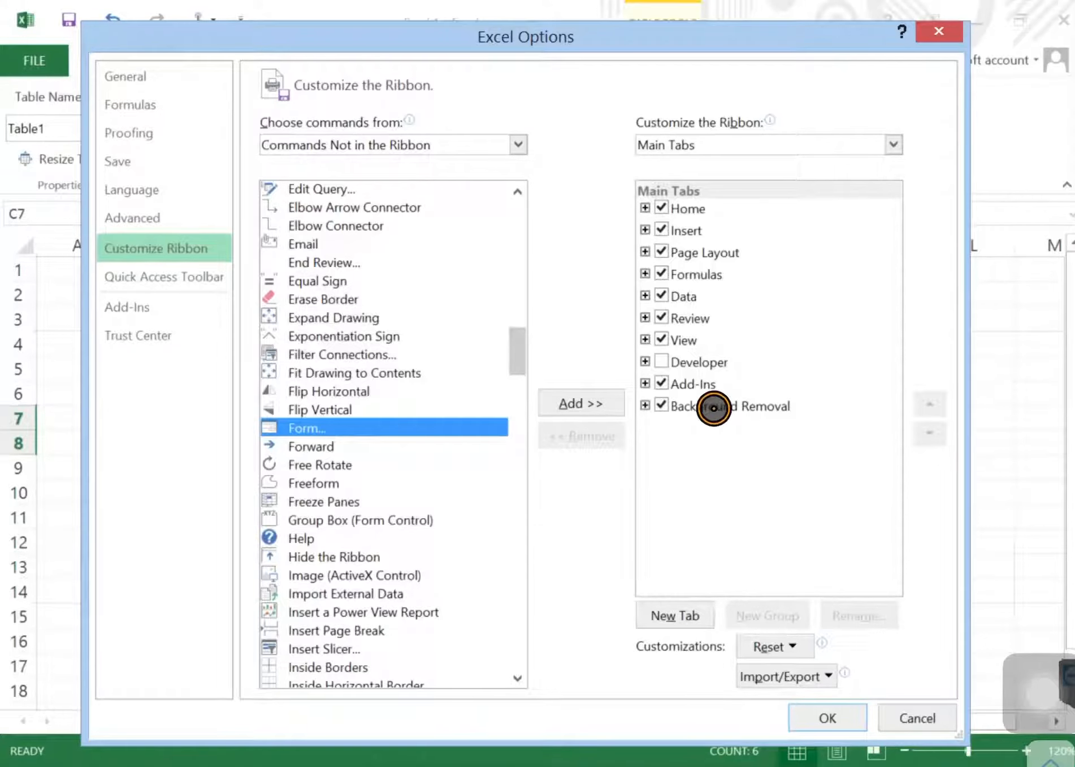
# Step: Create a custom ribbon tab above Background Removal and rename it with the person's first name
pyautogui.click(721, 405)
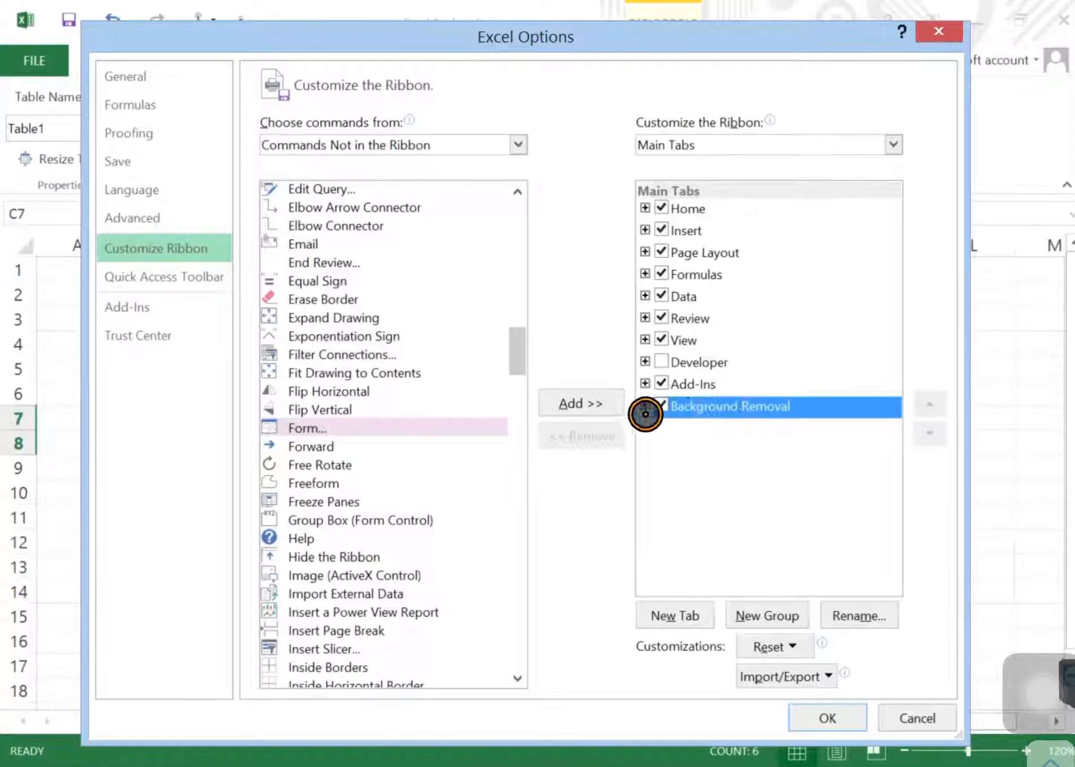
pyautogui.click(645, 404)
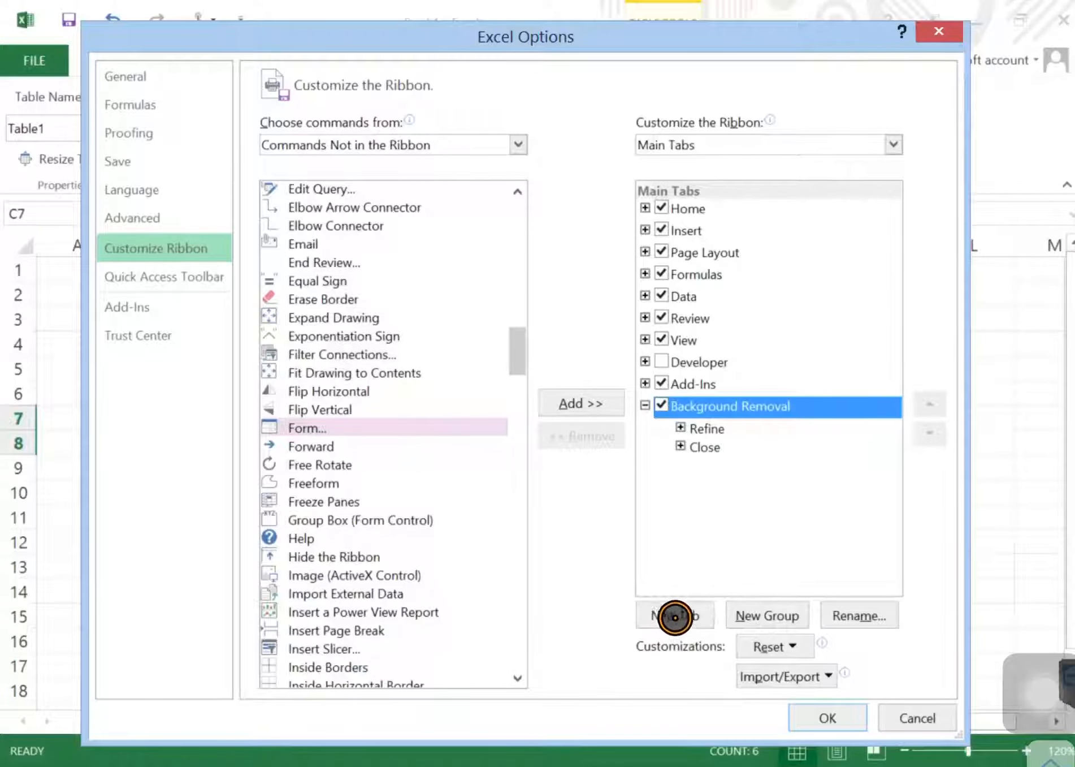
pyautogui.click(675, 616)
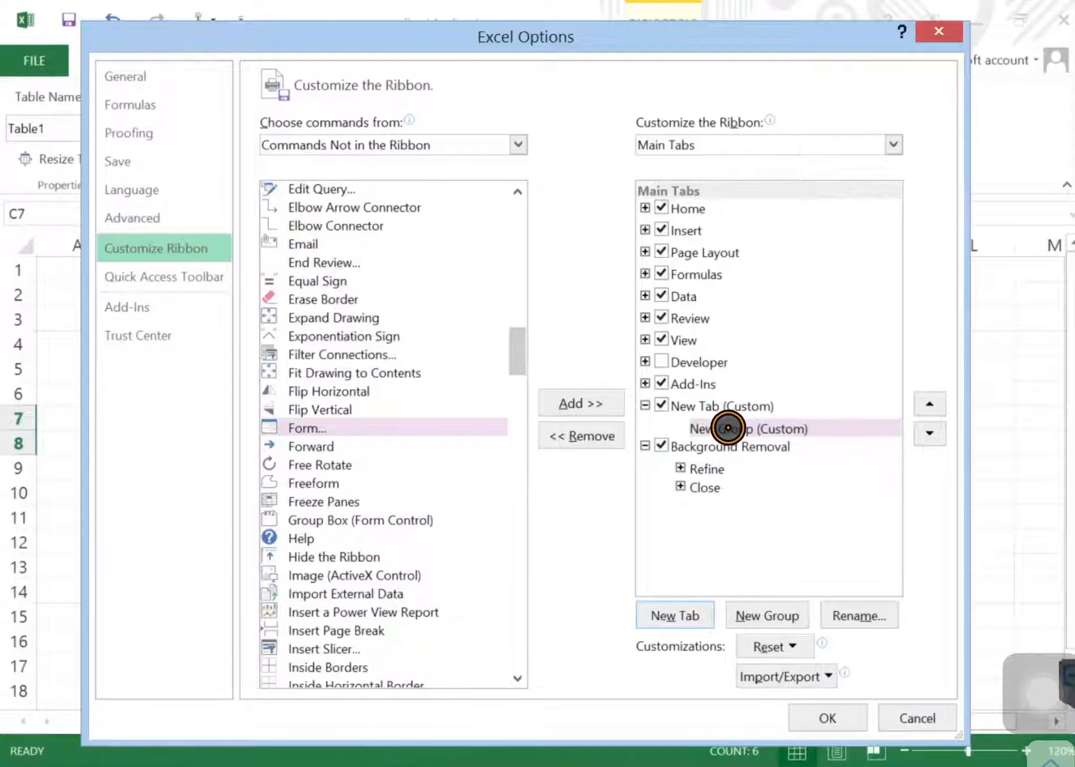
pyautogui.click(700, 407)
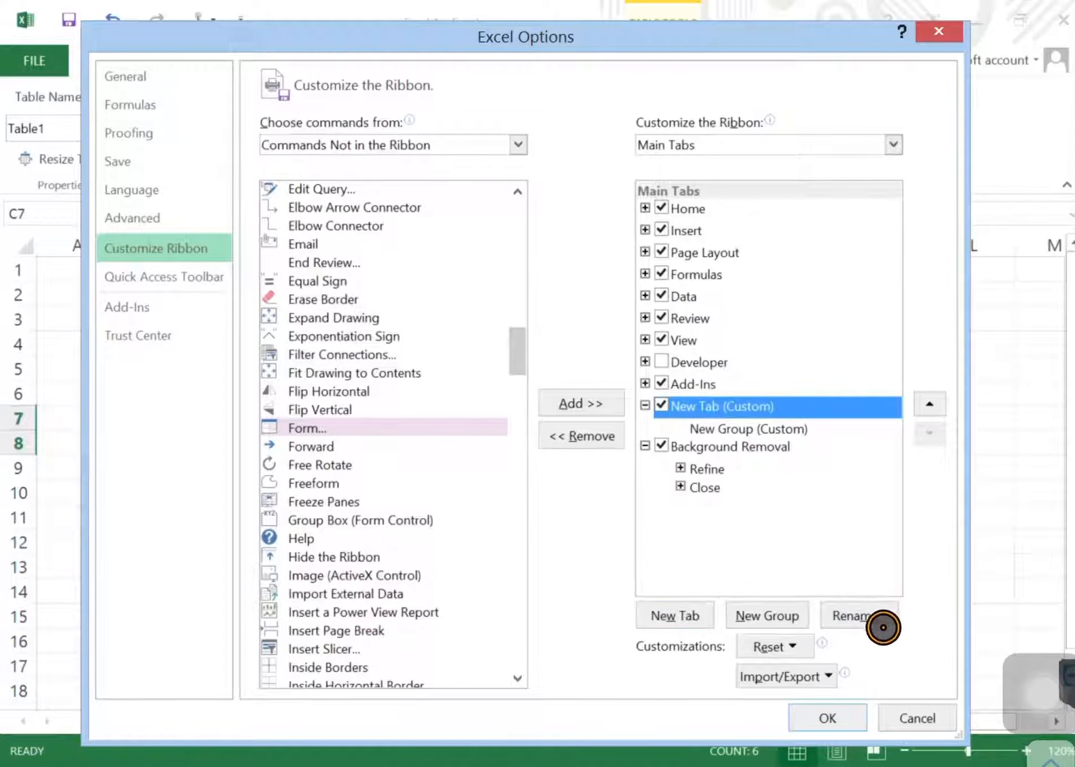
pyautogui.click(861, 616)
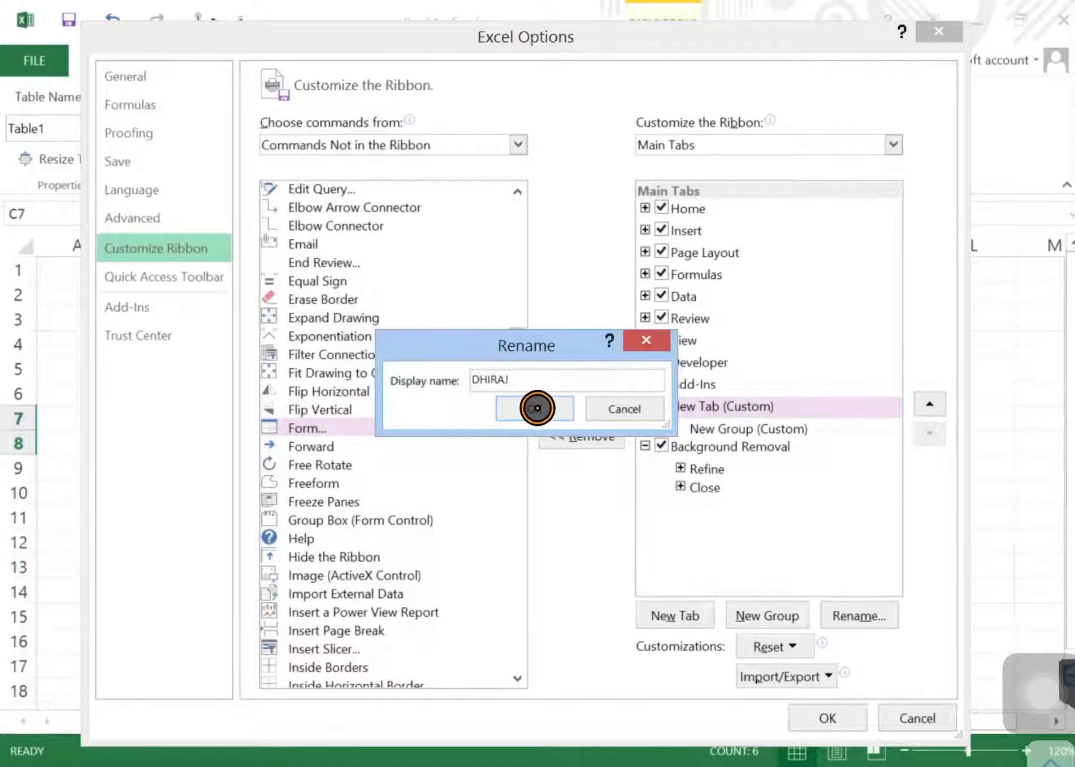
pyautogui.click(536, 409)
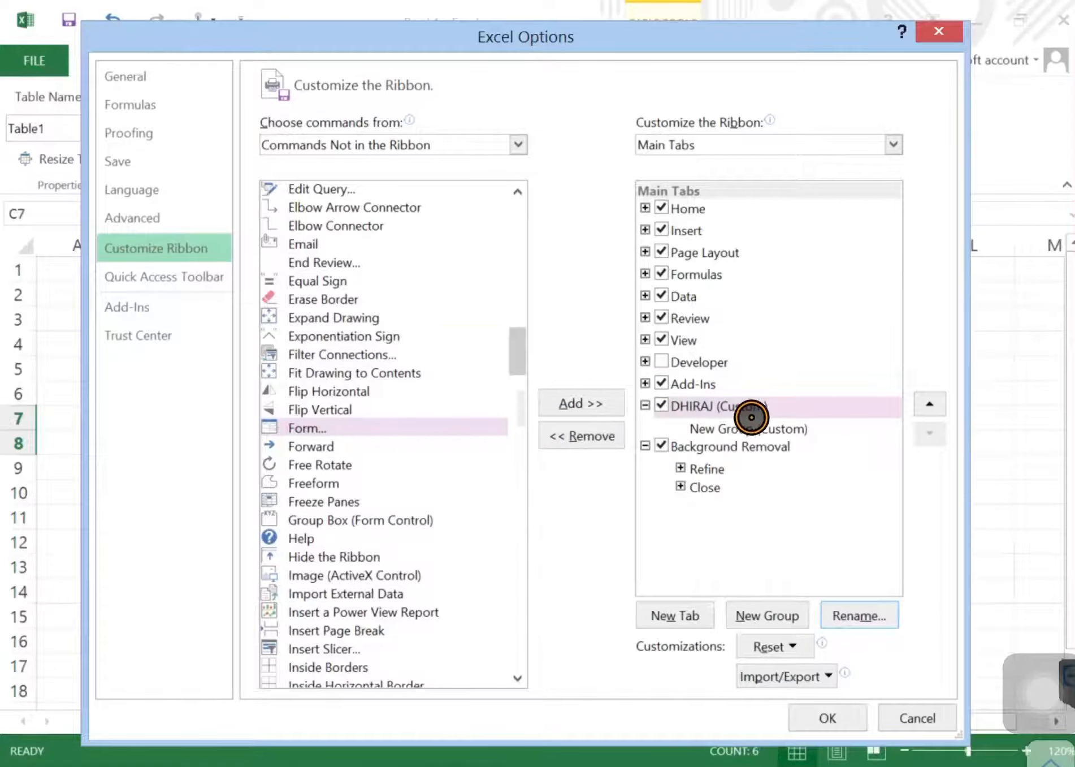
# Step: Rename the custom tab's new group as DATE ENTRY and give it the orange notebook symbol
pyautogui.click(752, 428)
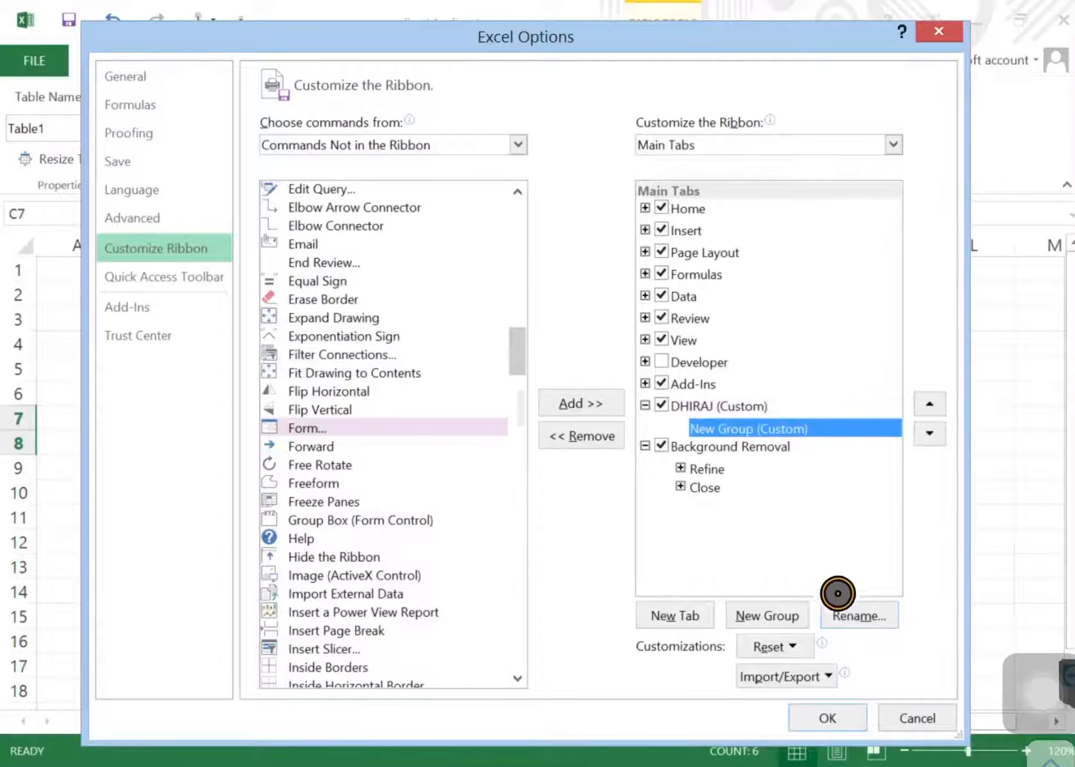
pyautogui.click(855, 616)
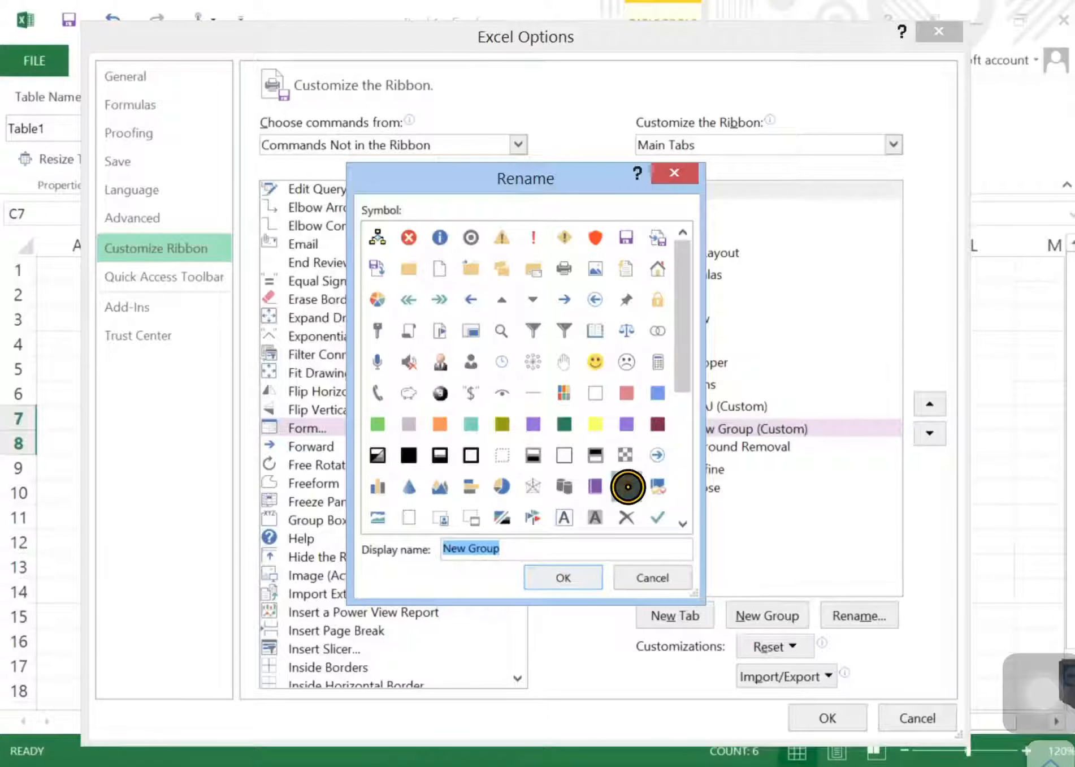
pyautogui.click(628, 486)
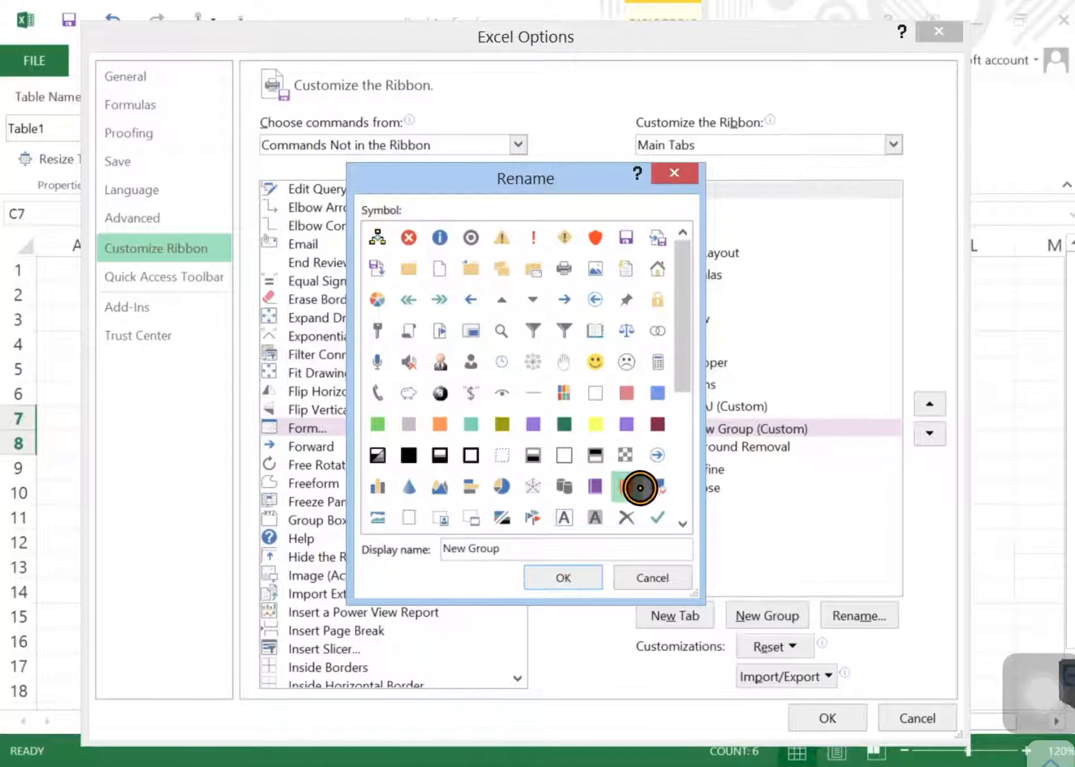
pyautogui.click(527, 548)
pyautogui.press('BackSpace')
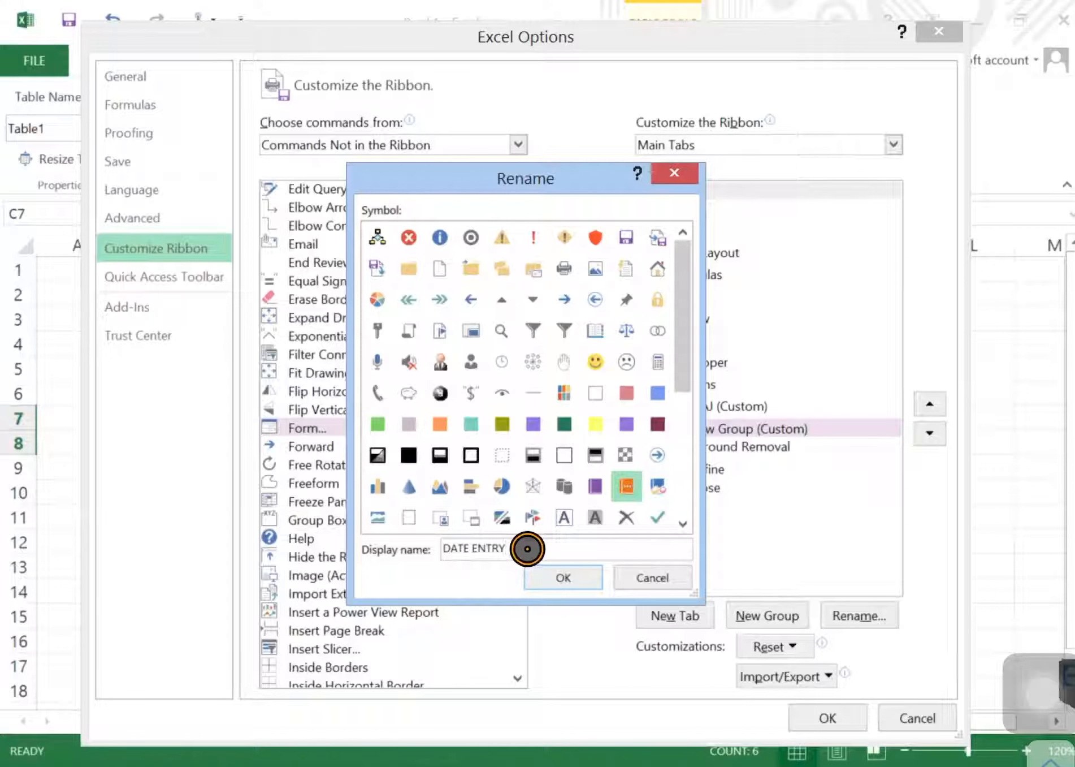
pyautogui.click(583, 578)
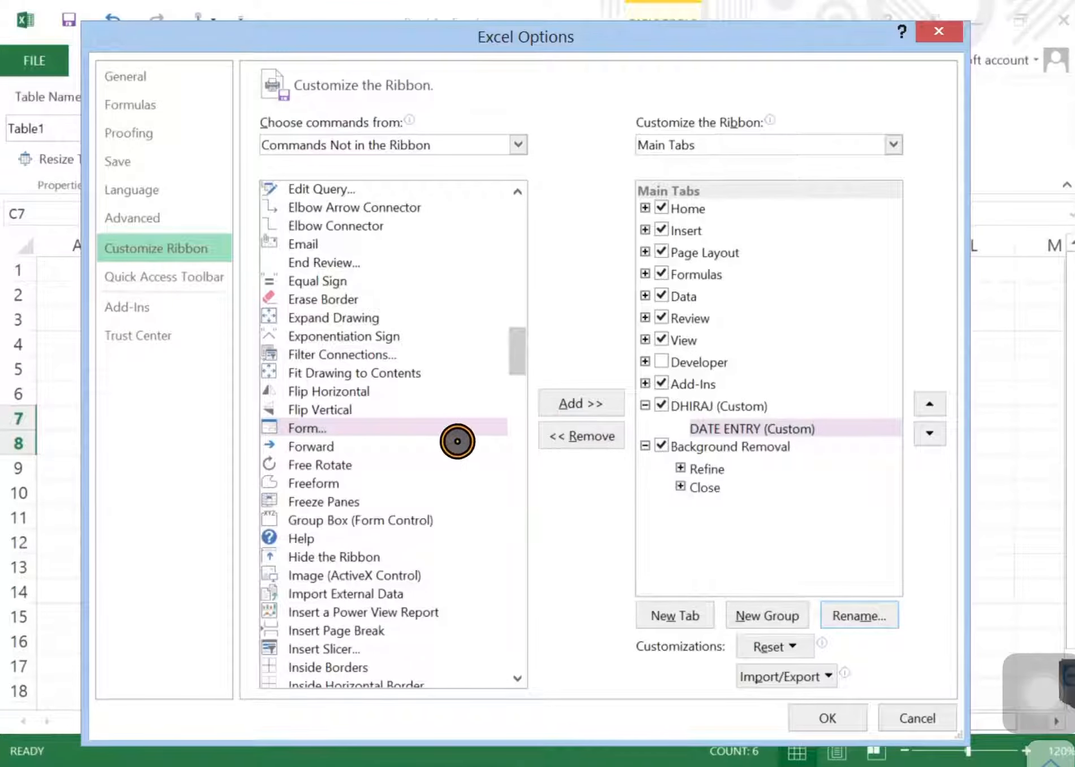
# Step: Add the Form command to the DATE ENTRY group and apply the ribbon customization
pyautogui.click(387, 427)
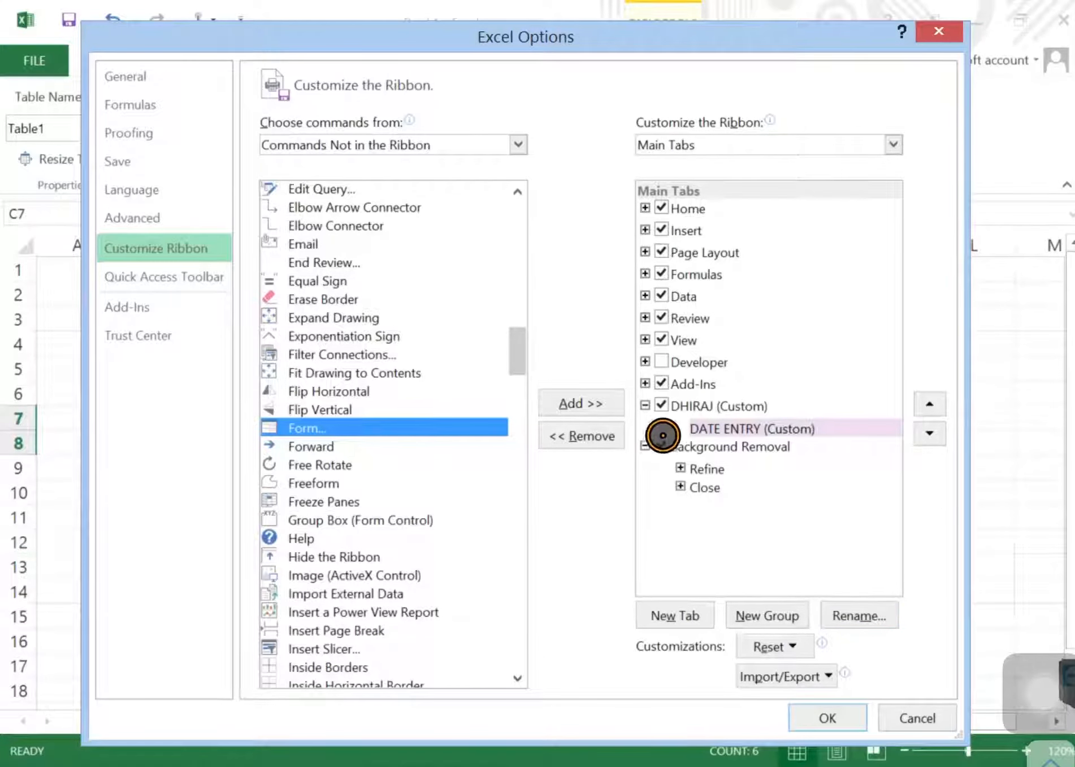
pyautogui.click(601, 400)
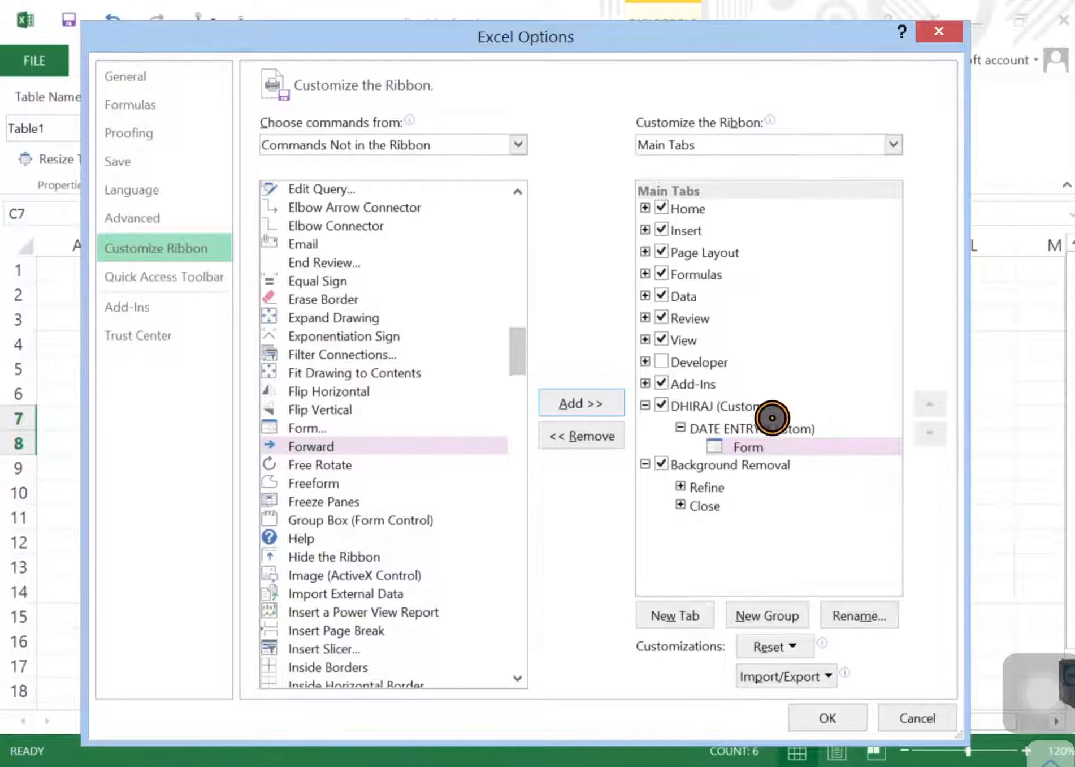
pyautogui.click(814, 721)
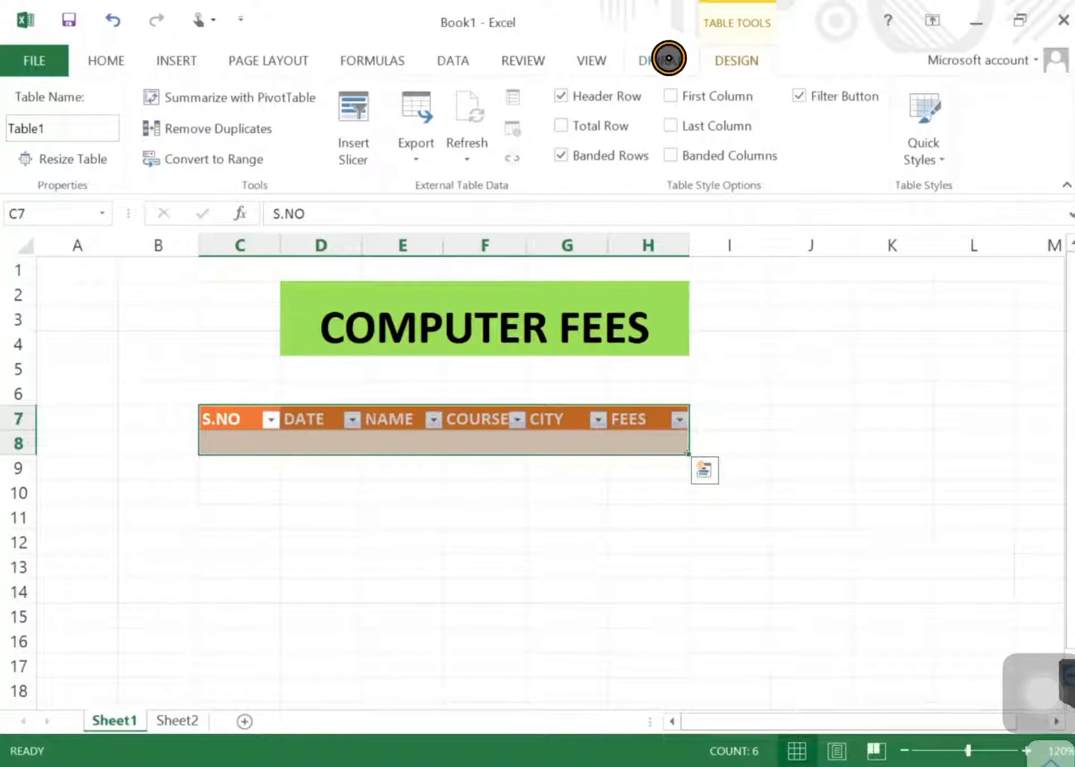
# Step: Open the table's data entry form from the DATE ENTRY group and place it beside the table
pyautogui.click(669, 58)
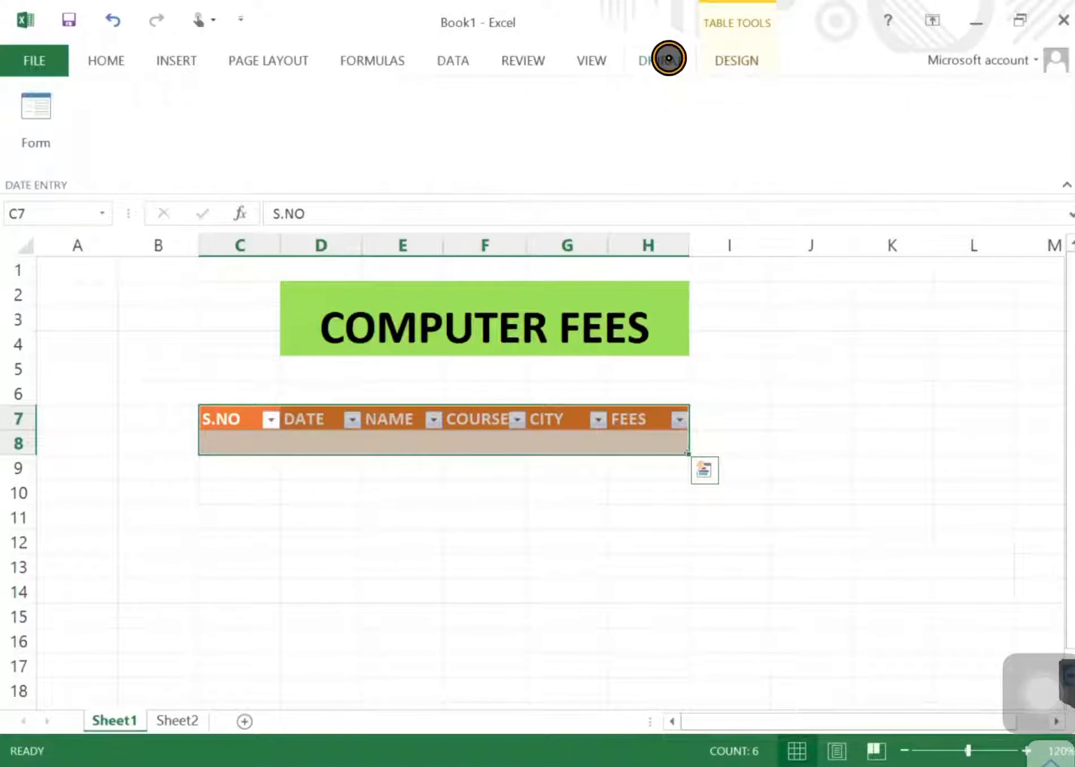
pyautogui.click(32, 108)
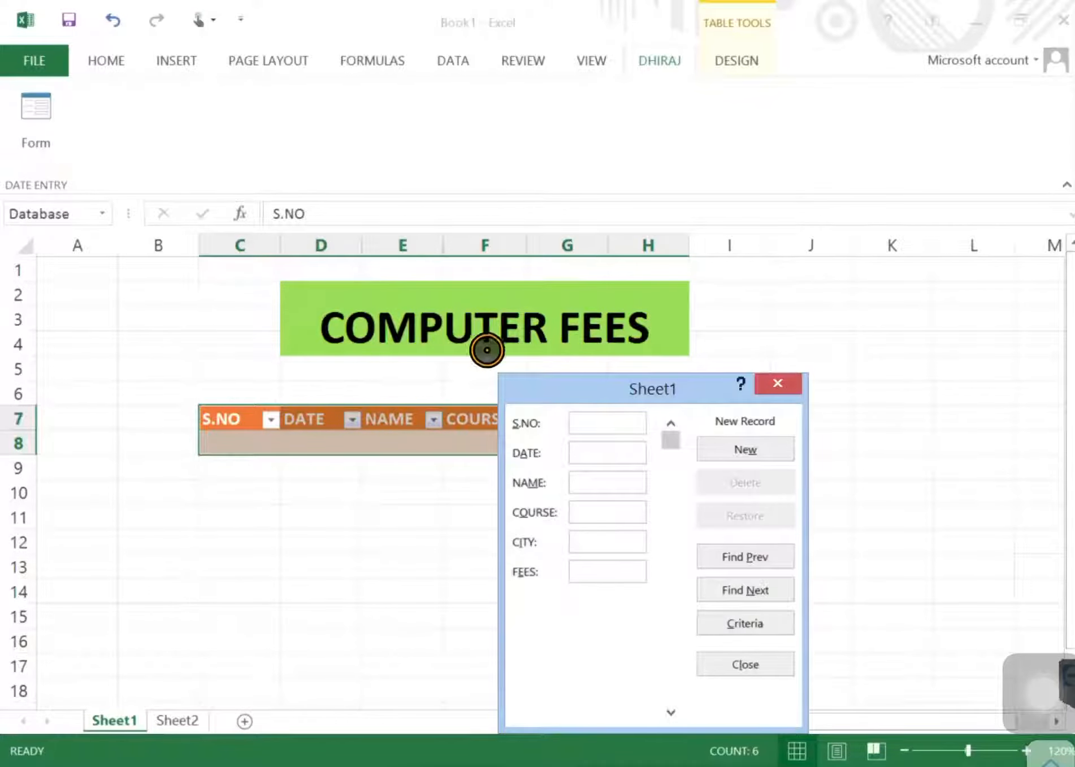
pyautogui.moveTo(561, 385); pyautogui.dragTo(866, 282)
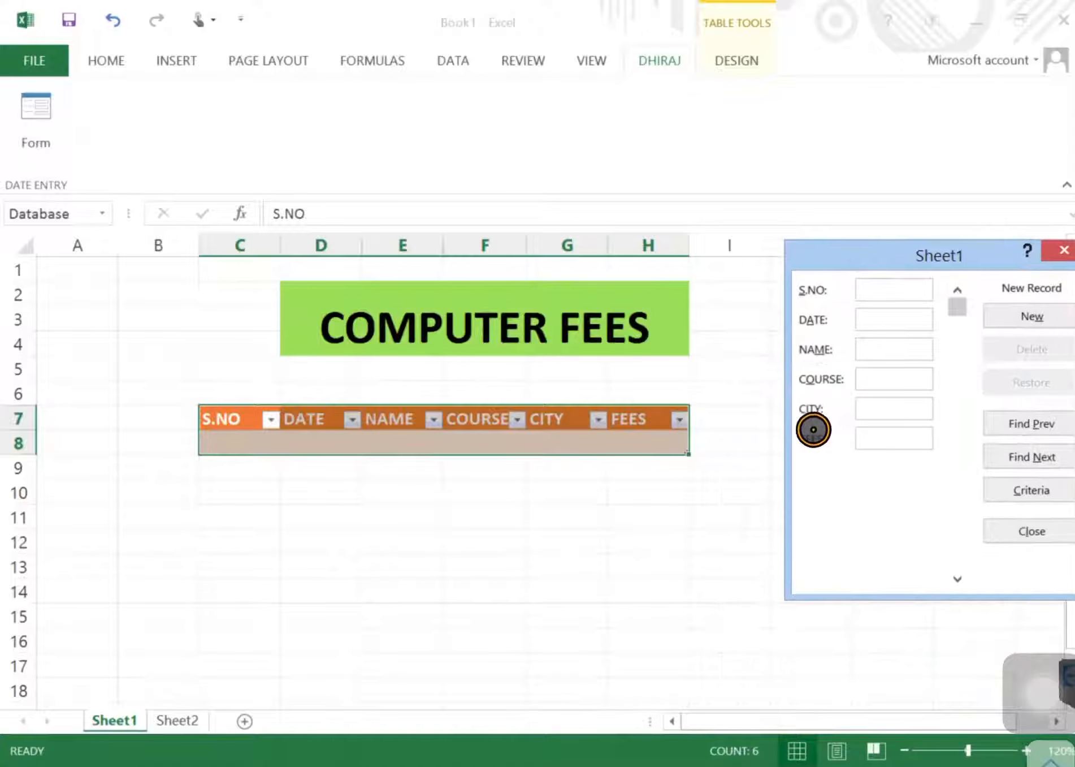
pyautogui.moveTo(893, 257); pyautogui.dragTo(811, 284)
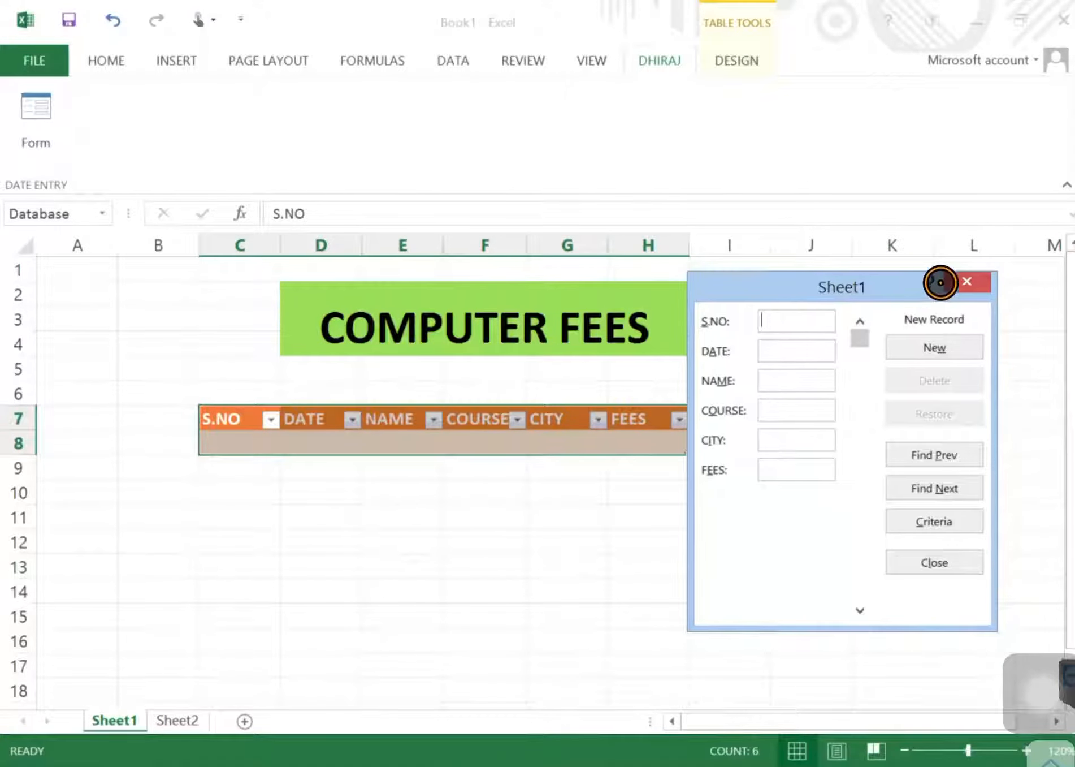
# Step: Enter the first record with S.NO 1, date 2/4/2020, the student's name, course BCA, city DELHI and fees 5000, and add it to the table
pyautogui.write('1')
pyautogui.press('Return')
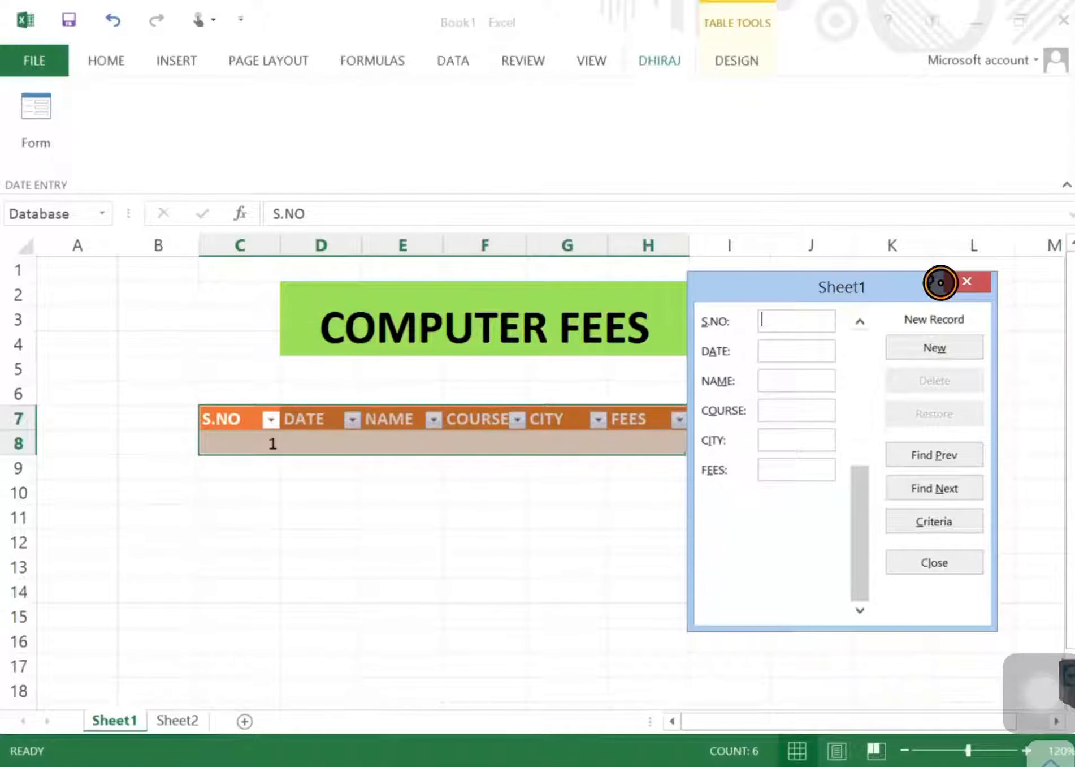
pyautogui.moveTo(866, 526); pyautogui.dragTo(852, 347)
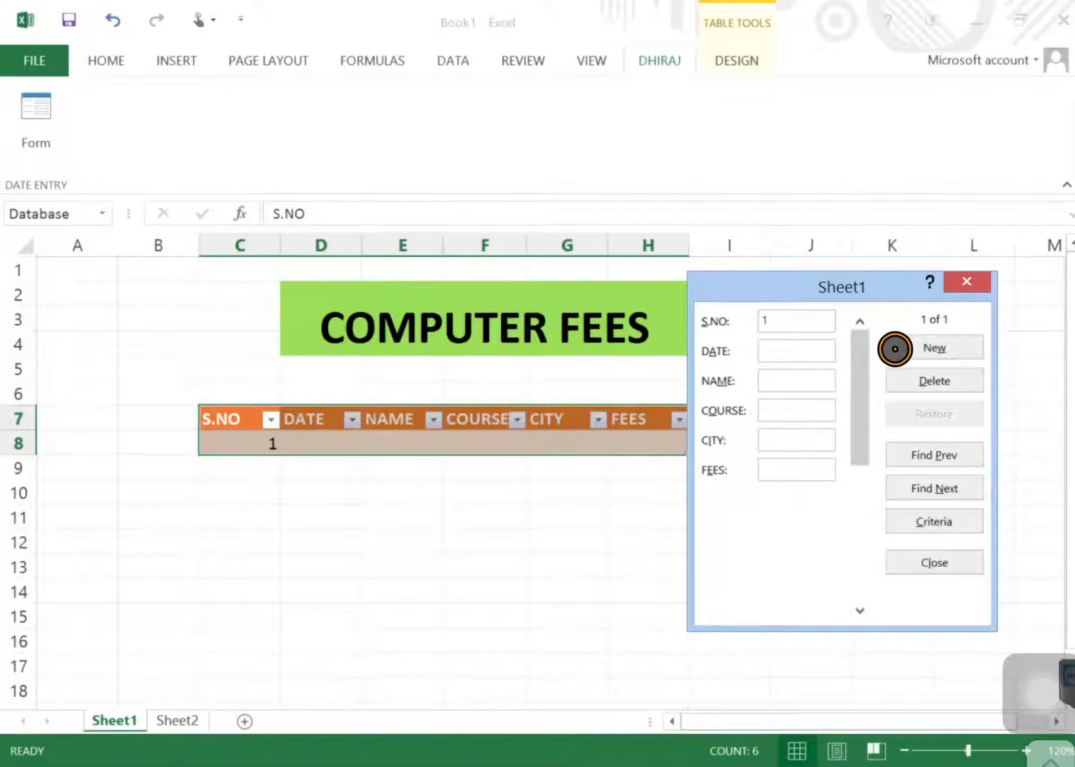
pyautogui.write('2/4/2020')
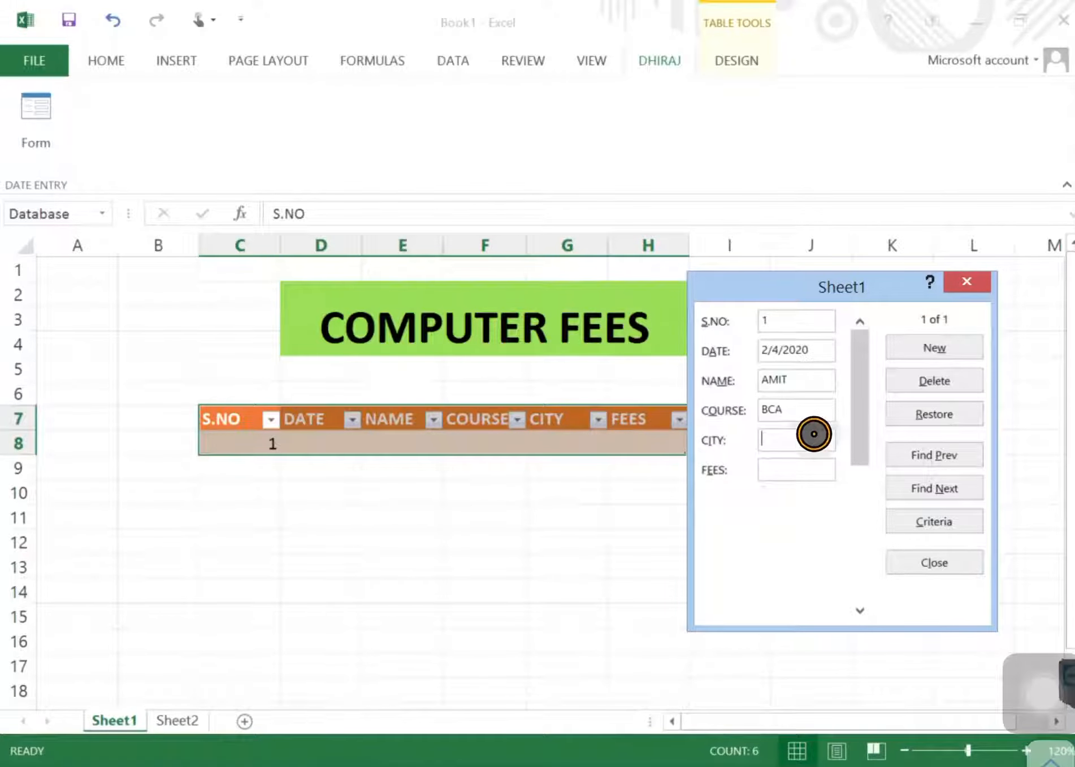
pyautogui.write('DELHI')
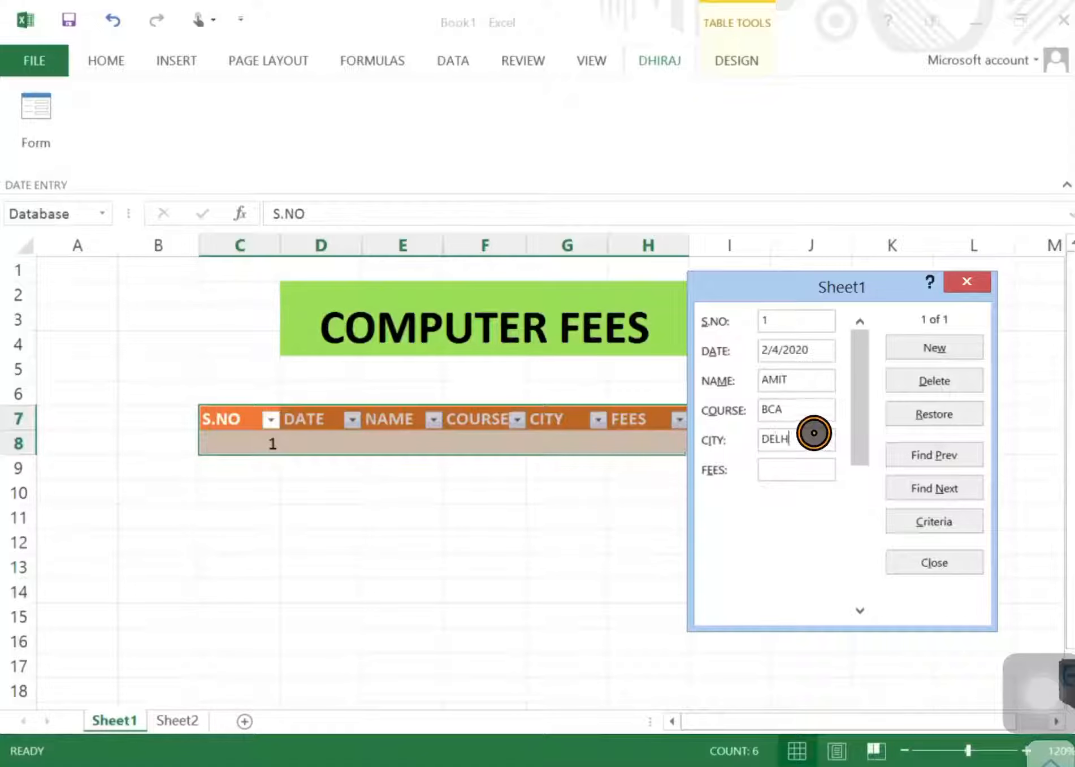
pyautogui.click(805, 469)
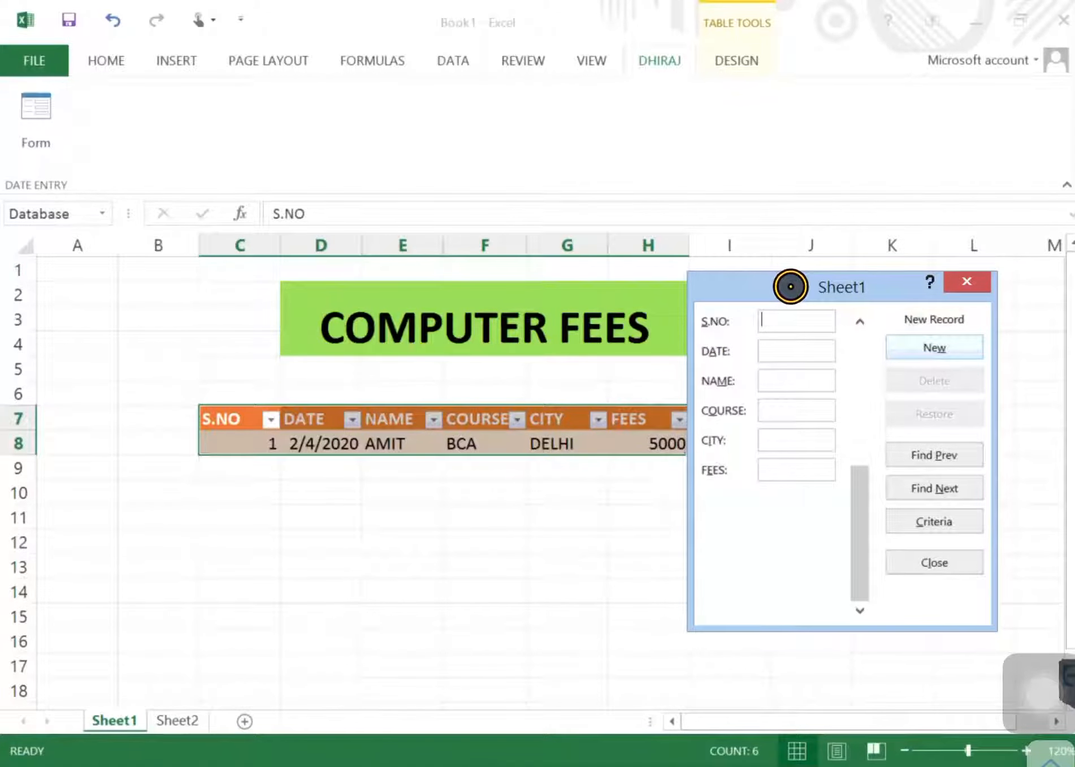
# Step: Move the data entry form clear of the FEES column and set the new record's S.NO to 2
pyautogui.moveTo(782, 282); pyautogui.dragTo(809, 283)
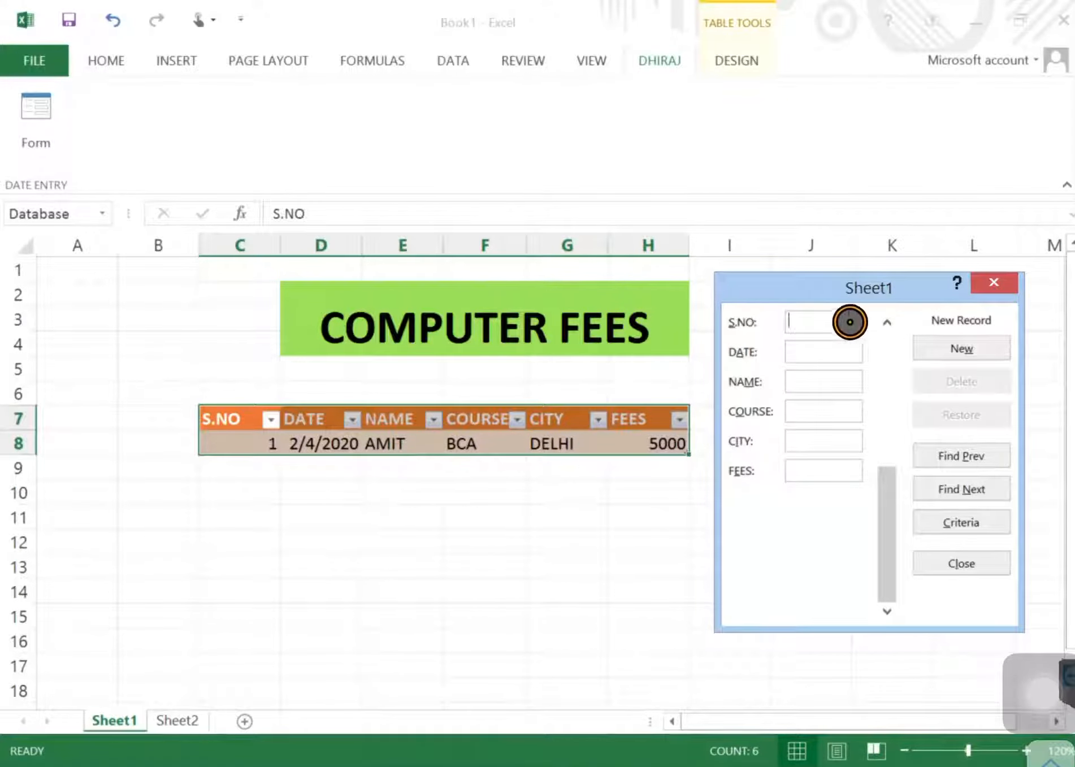
pyautogui.write('2')
pyautogui.click(816, 348)
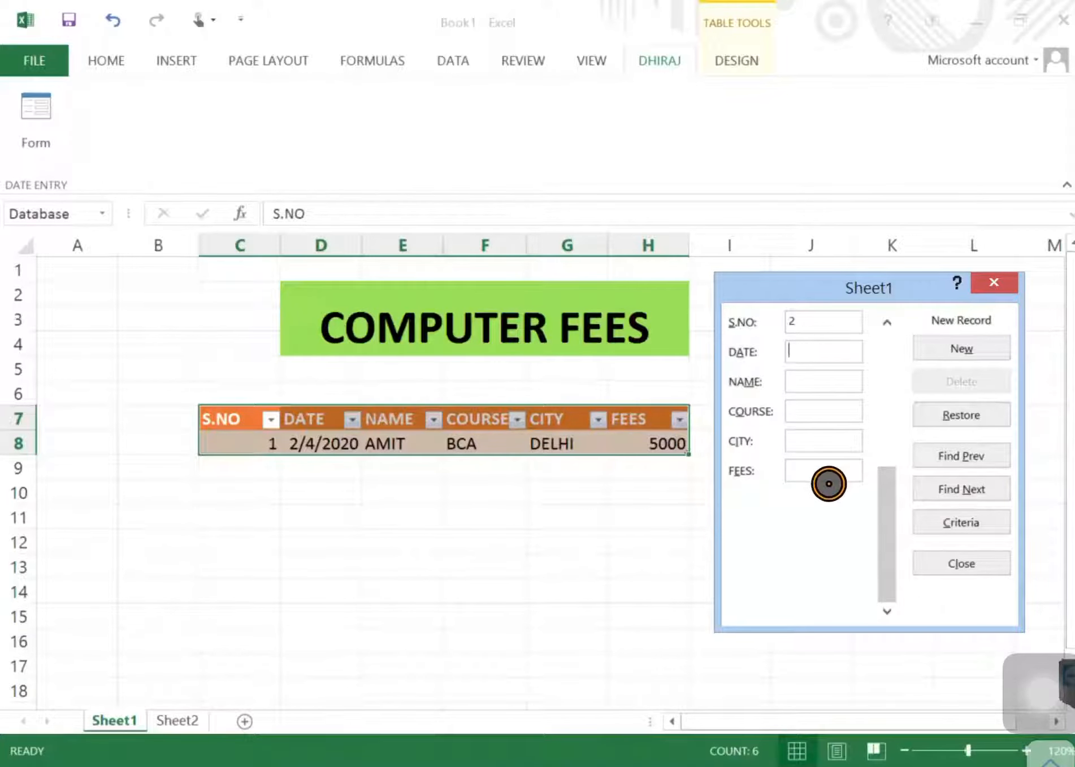
pyautogui.write('ANIL')
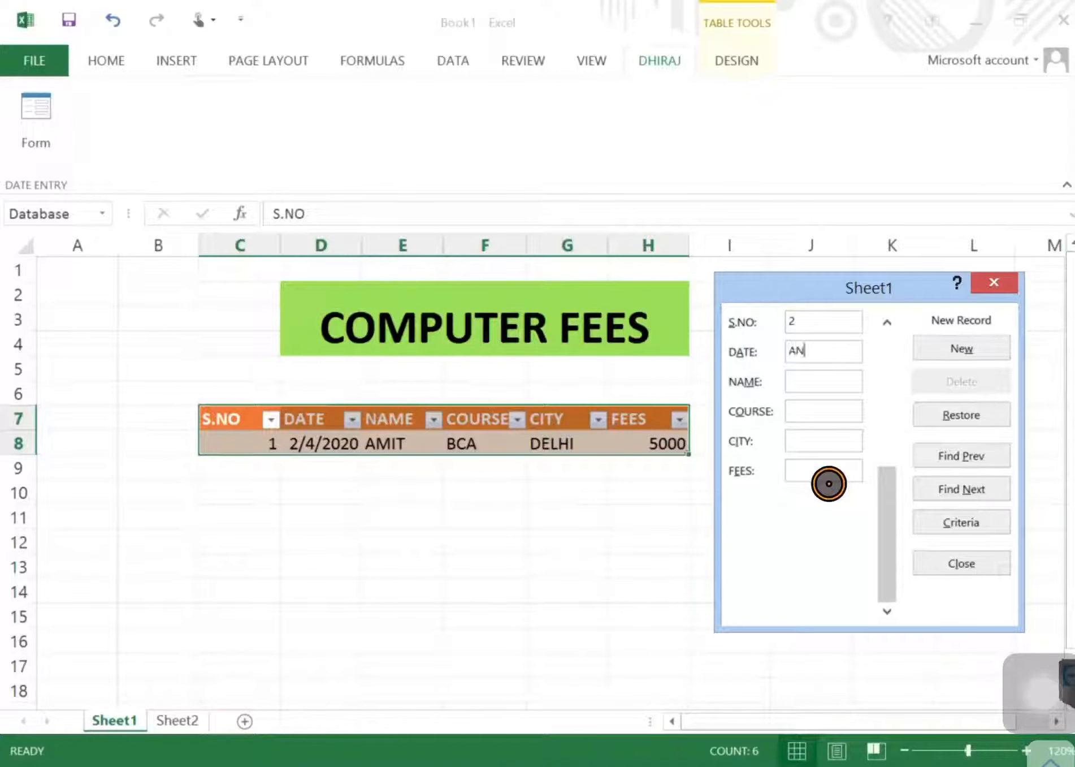
pyautogui.click(817, 384)
pyautogui.click(829, 348)
pyautogui.press('BackSpace')
pyautogui.press('BackSpace')
pyautogui.press('BackSpace')
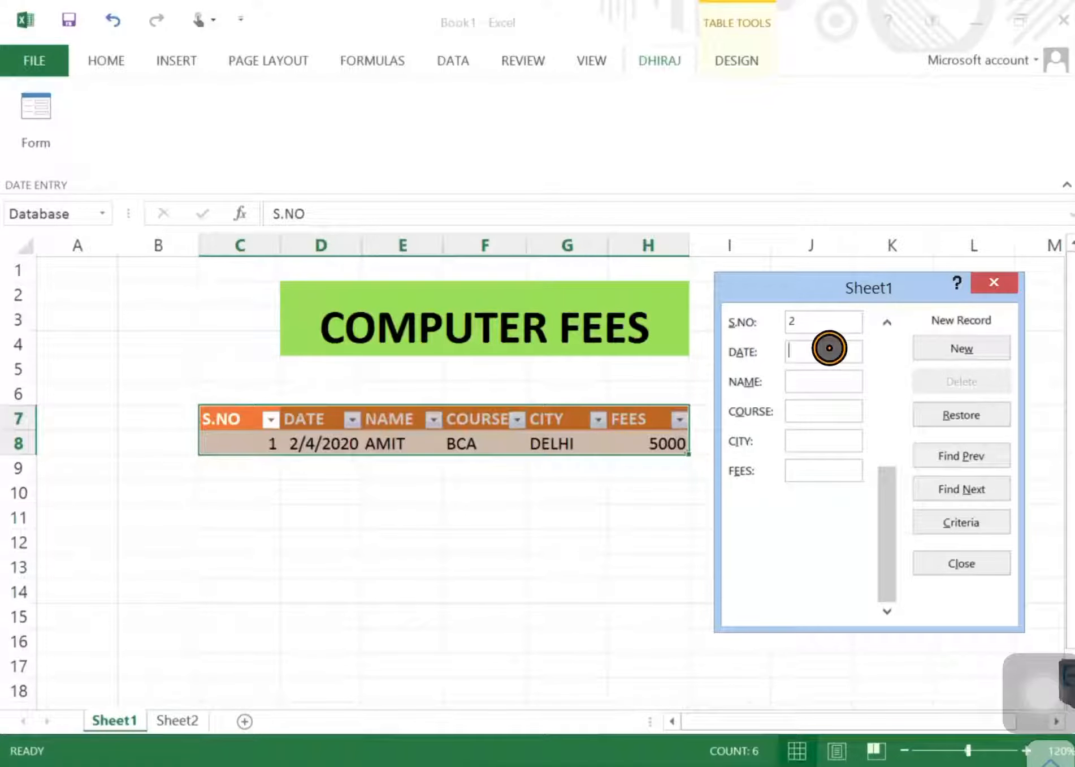
# Step: Complete record 2 with date 1/1/2020, the student's name, course MCA, city MUMBAI and fees 8000, and add it to the table
pyautogui.write('1/1/2020')
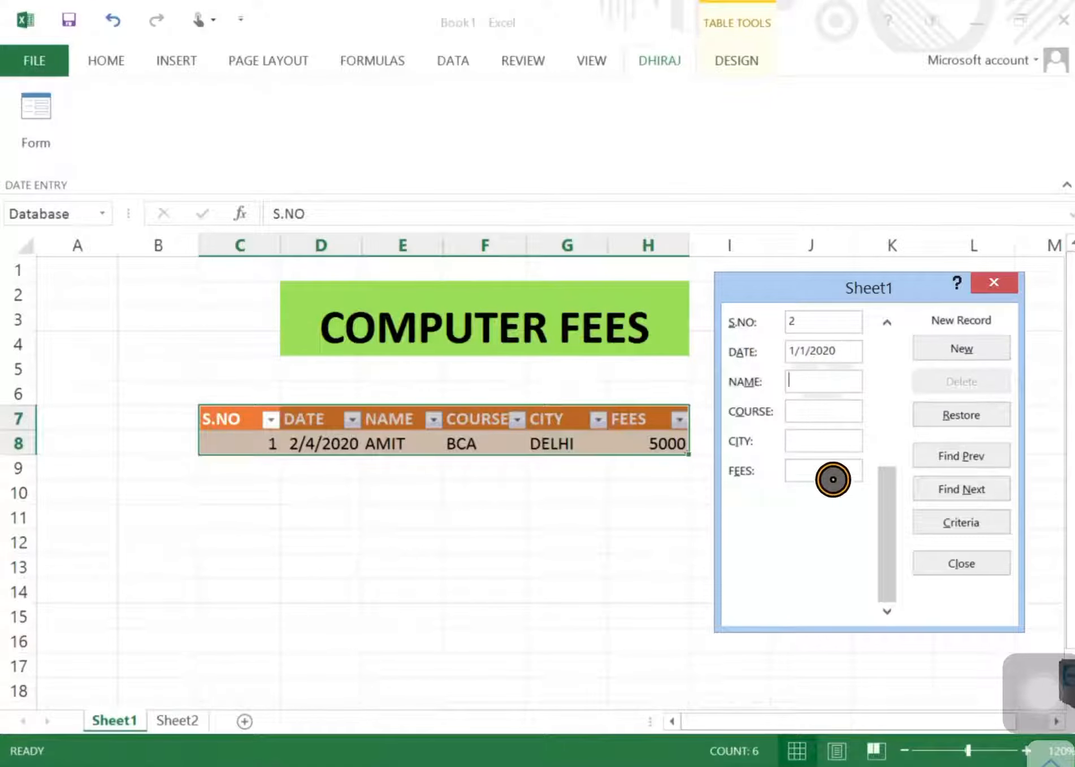
pyautogui.write('VIJAY')
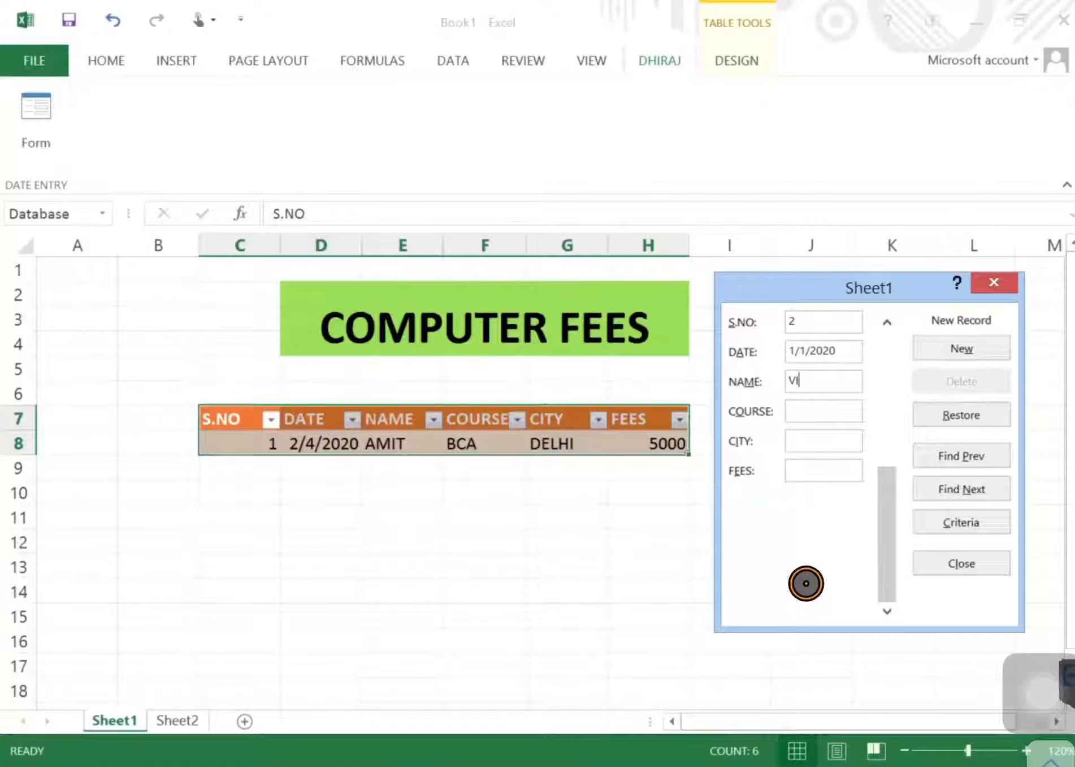
pyautogui.click(825, 416)
pyautogui.write('MCA')
pyautogui.click(823, 442)
pyautogui.write('MUMBAI')
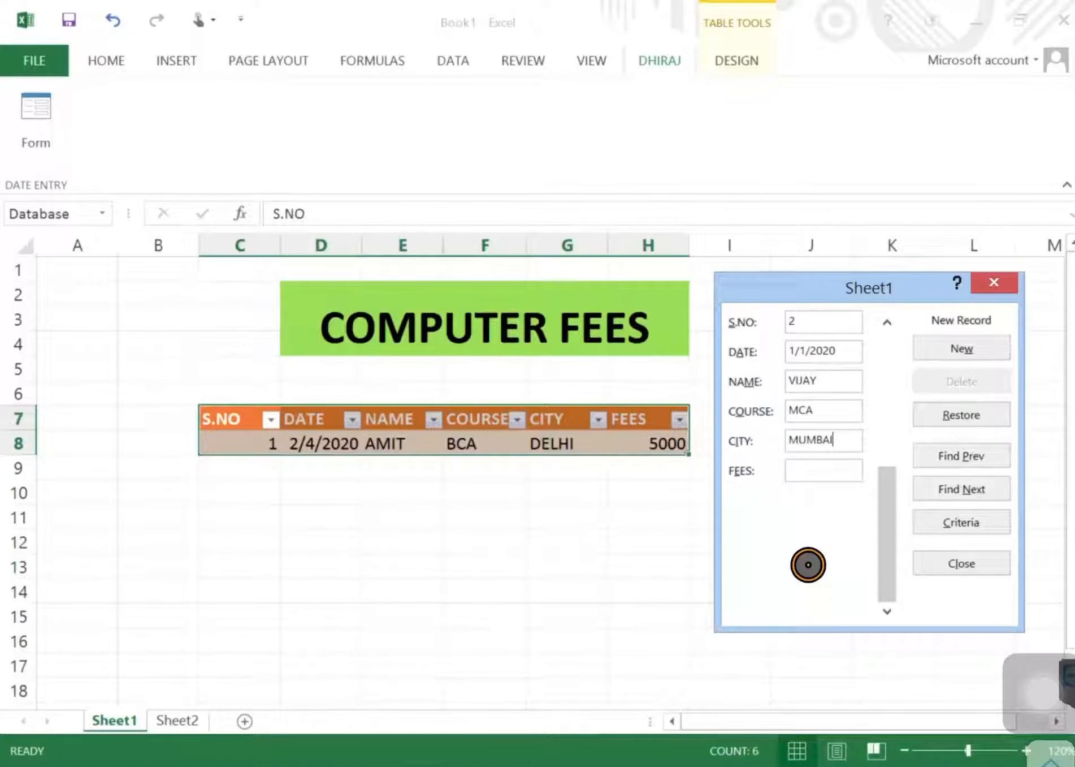
pyautogui.click(813, 469)
pyautogui.write('8000')
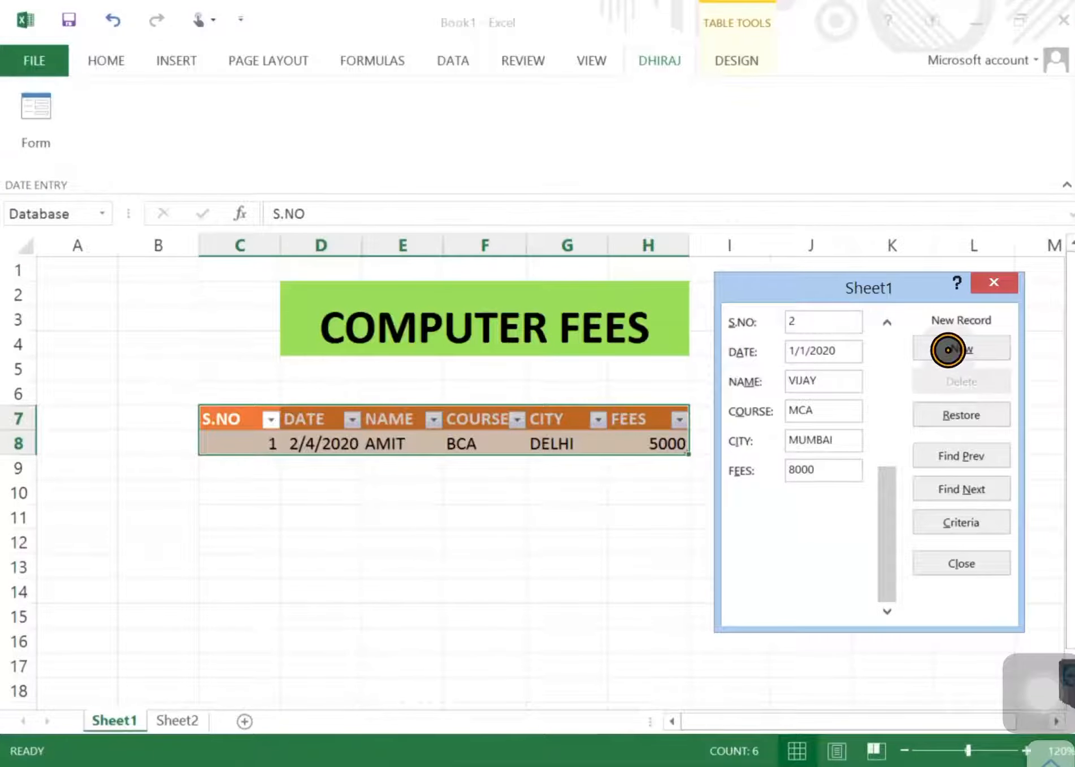
pyautogui.click(948, 350)
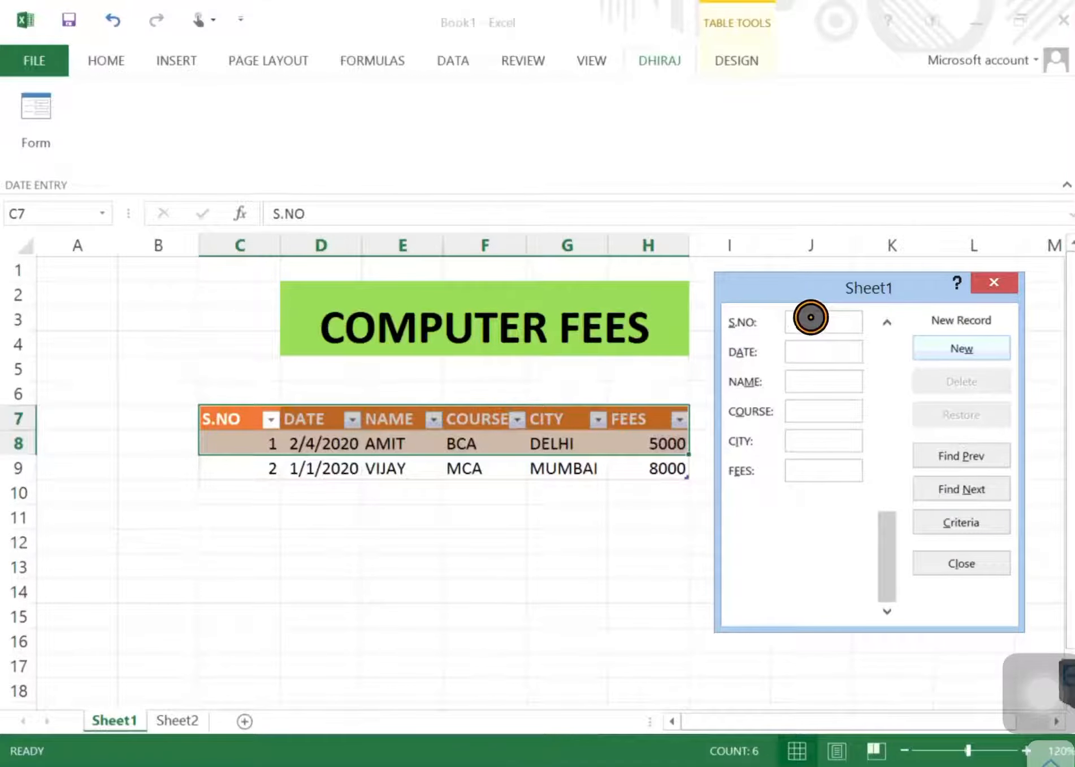
# Step: Fill in S.NO 3, date 5/6/2020 and the student's name for the third record
pyautogui.click(817, 319)
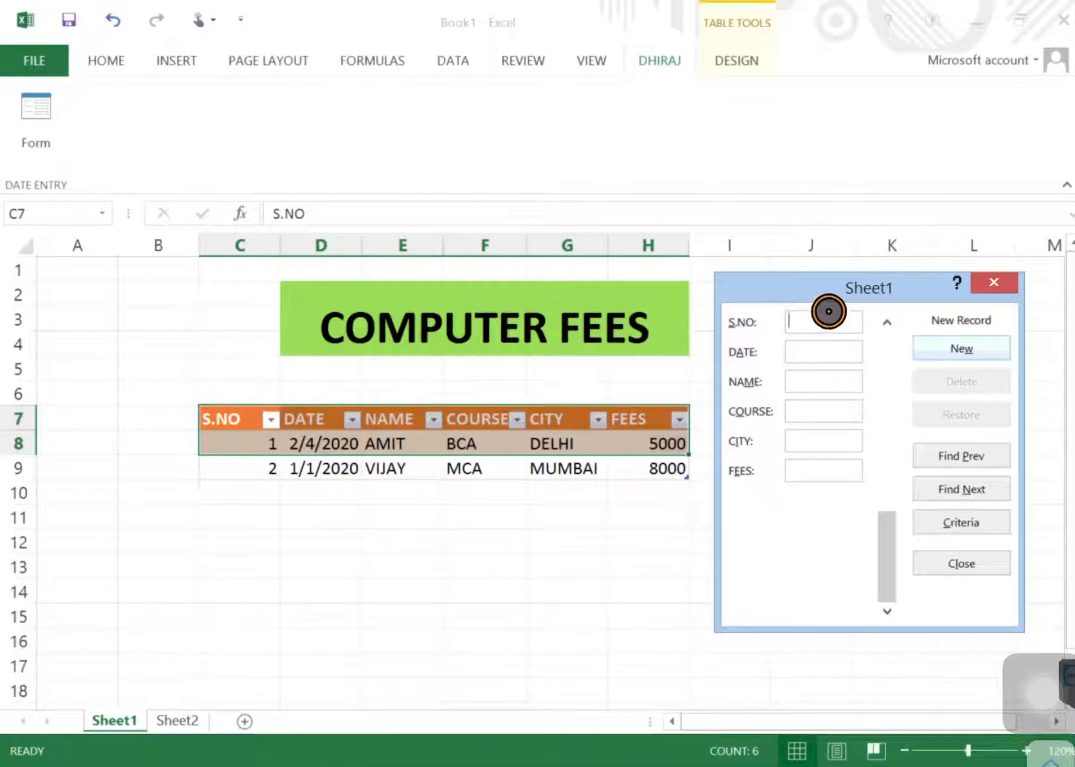
pyautogui.write('3')
pyautogui.click(817, 354)
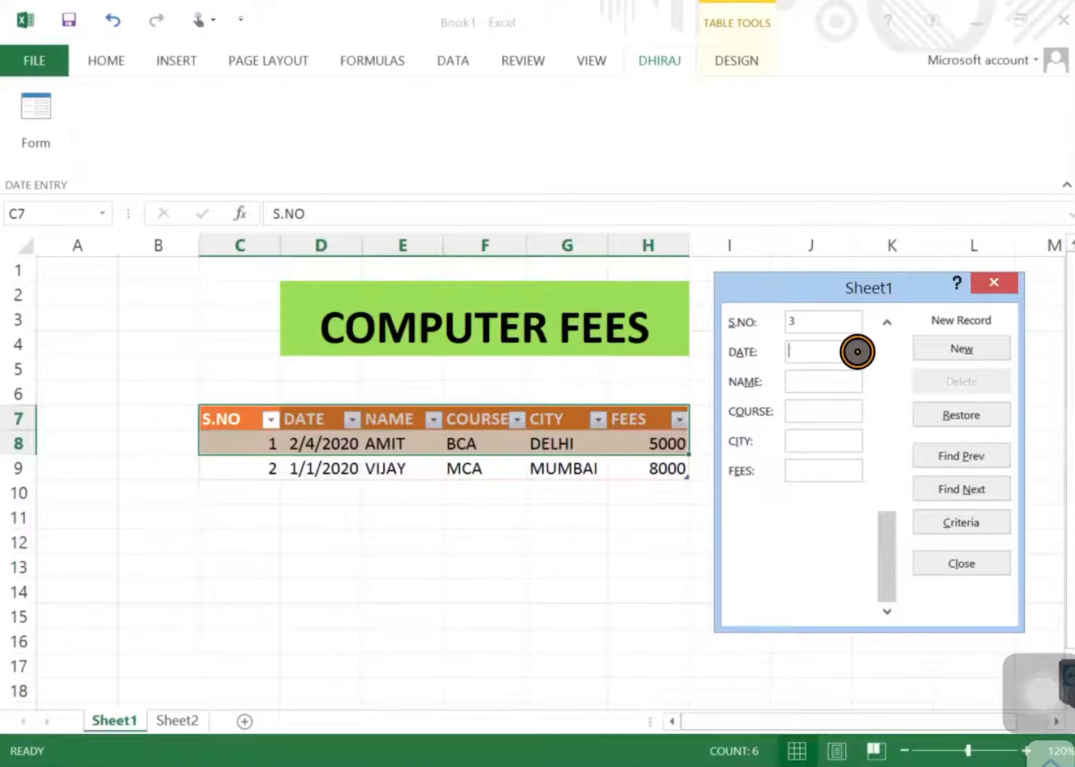
pyautogui.write('5/6/2020')
pyautogui.click(826, 379)
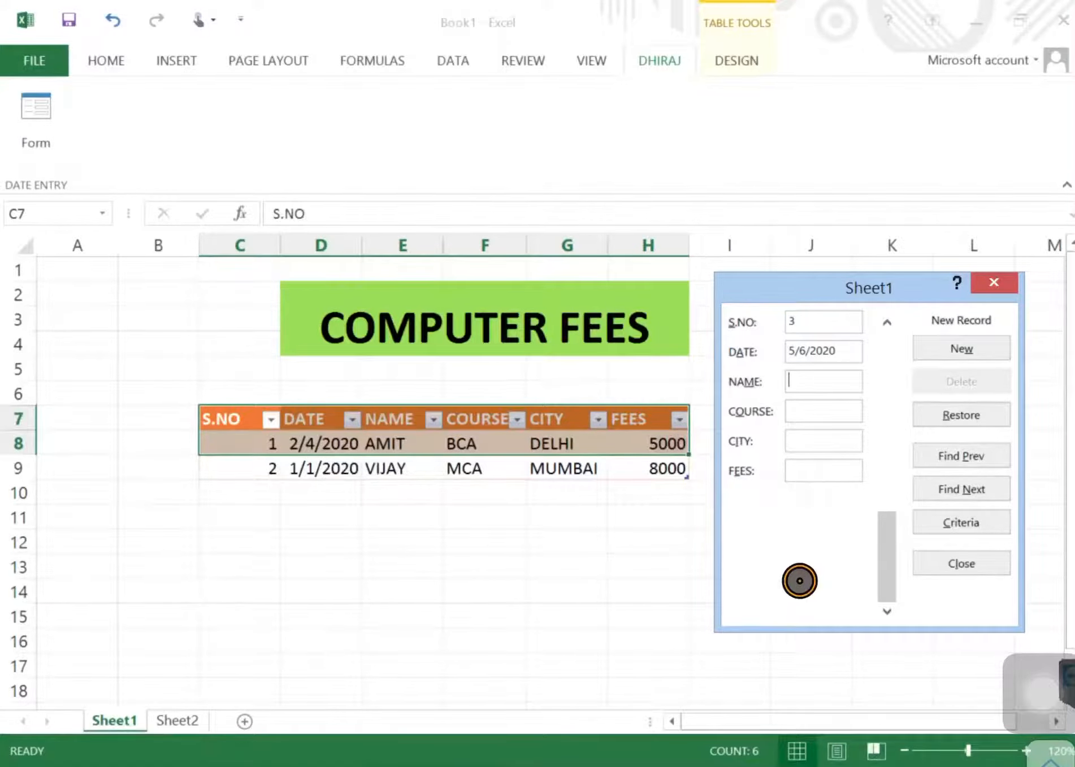
pyautogui.write('AJAY')
# Step: Complete record 3 with course B.SC, city PUNE and fees 6500, and add it to the table
pyautogui.click(839, 413)
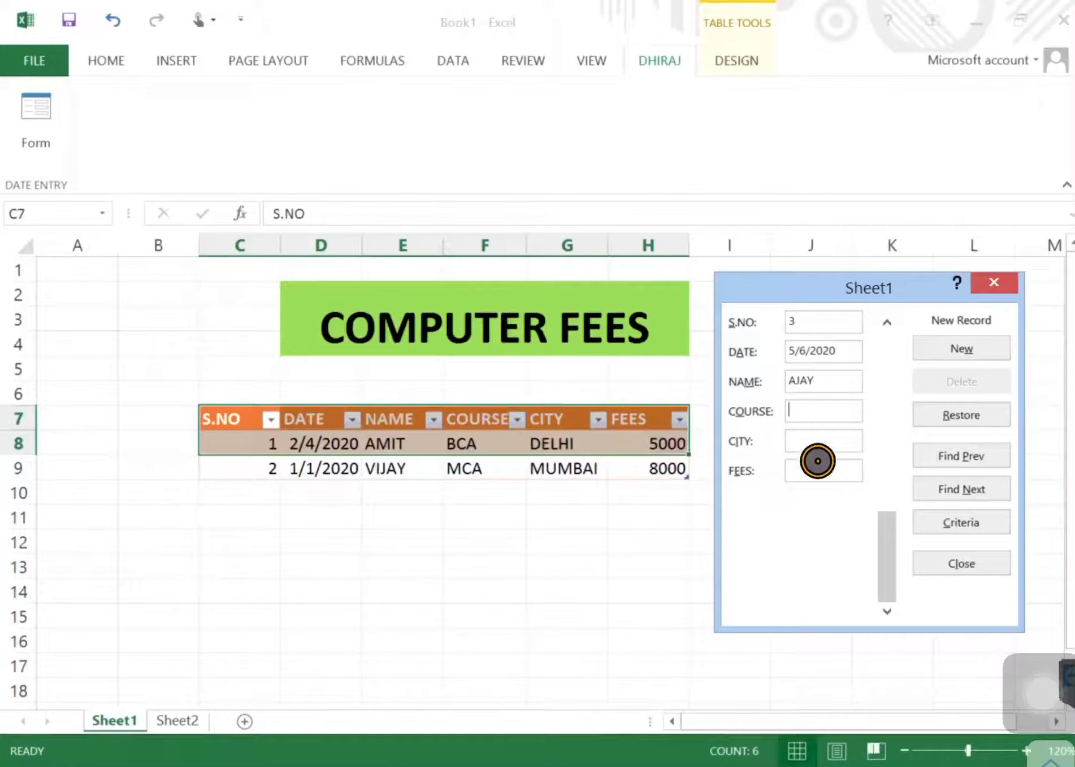
pyautogui.write('B.SC')
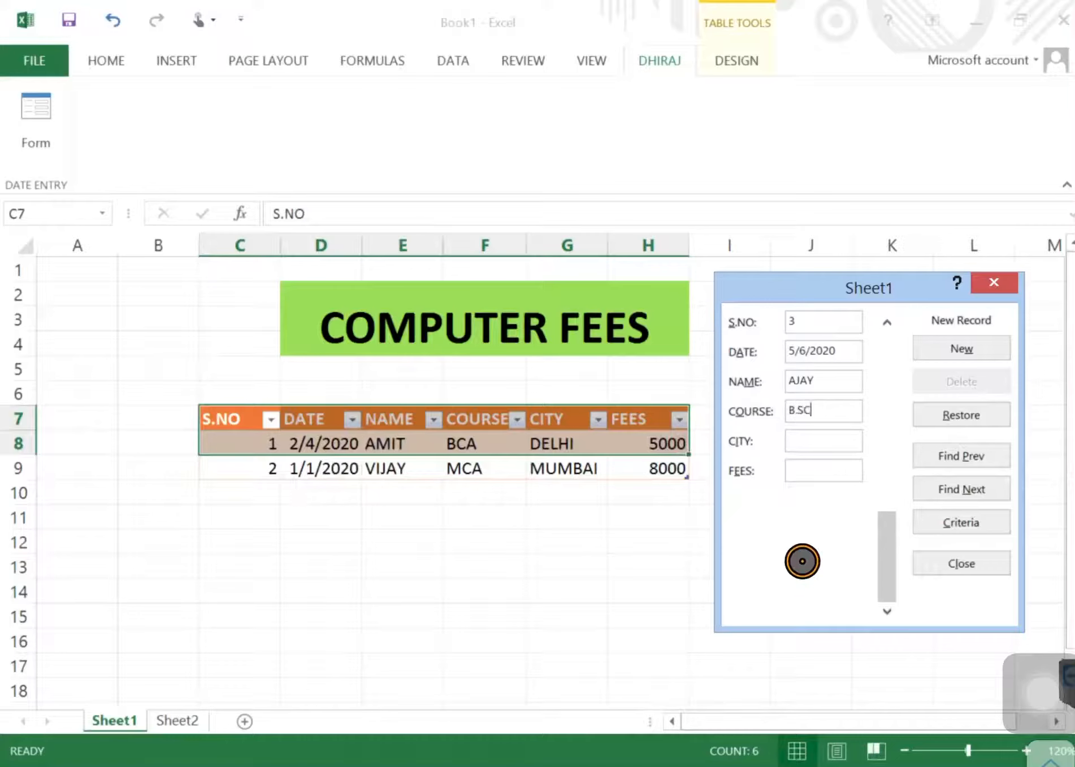
pyautogui.click(836, 440)
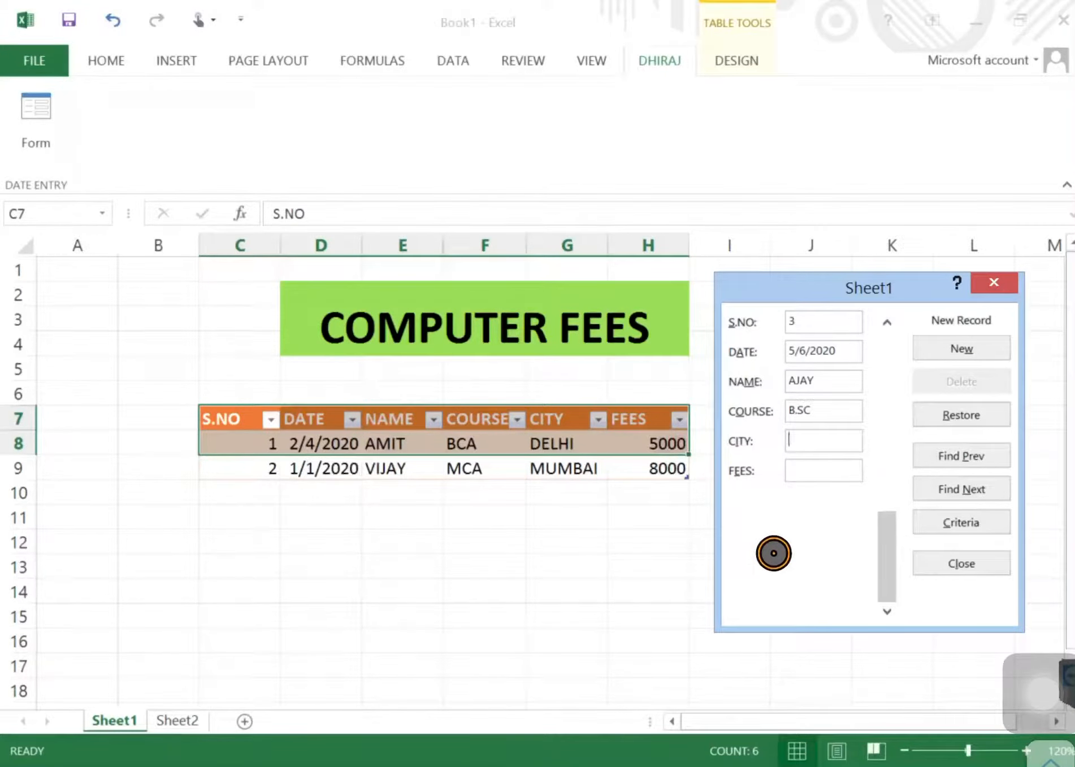
pyautogui.write('PUNE')
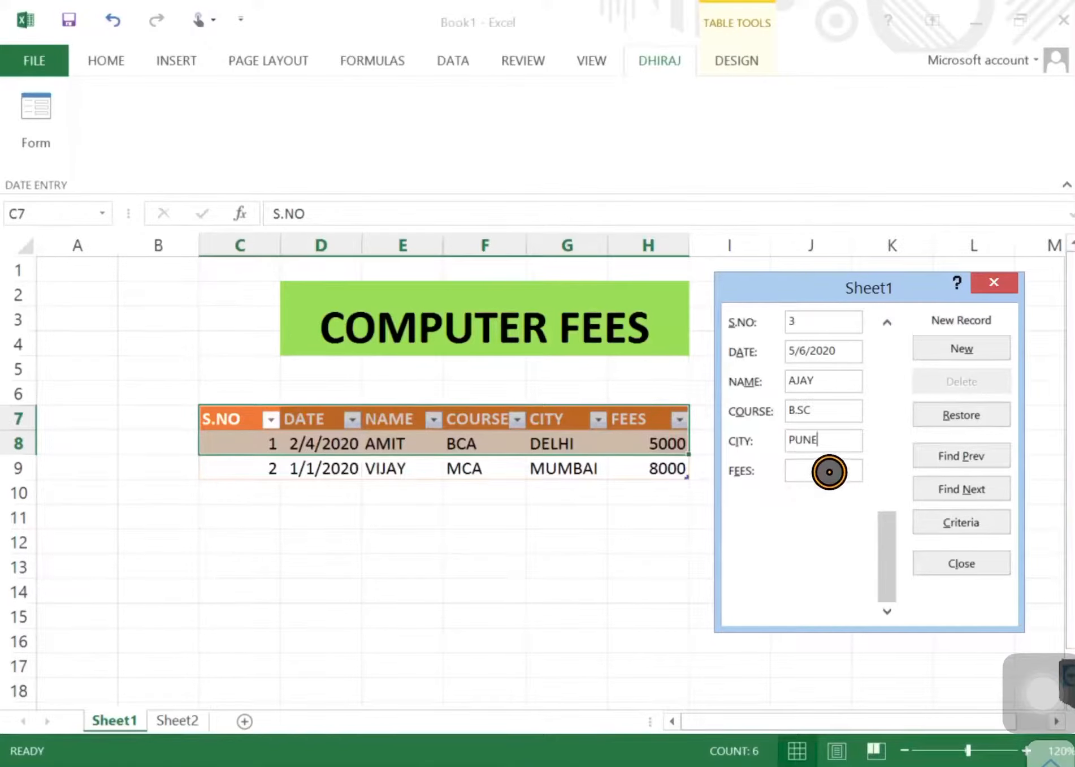
pyautogui.click(830, 472)
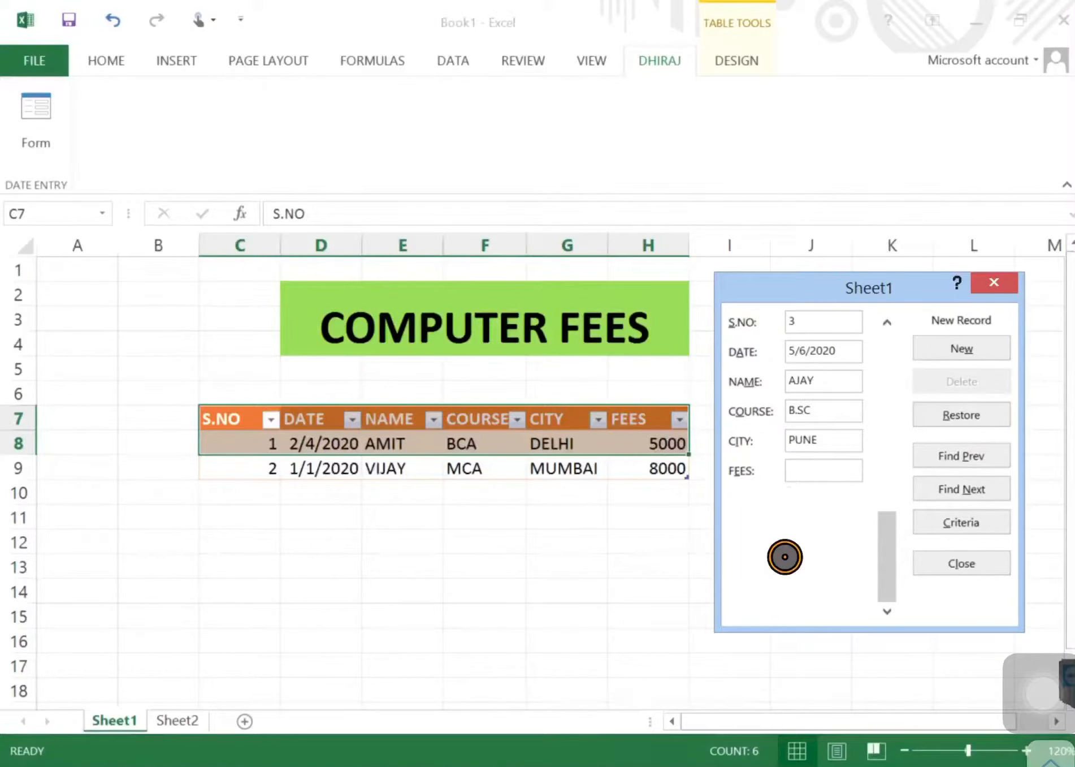
pyautogui.write('6500')
pyautogui.click(961, 346)
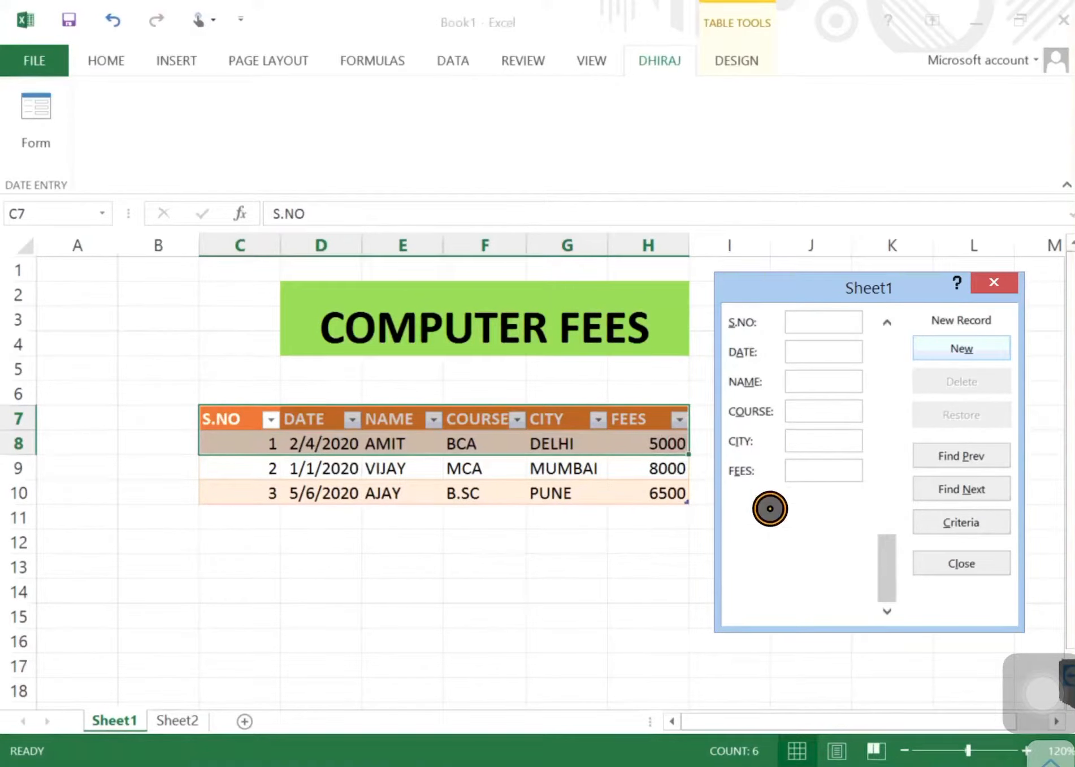
# Step: Close the data entry form and deselect the table by selecting empty cell F14
pyautogui.click(998, 281)
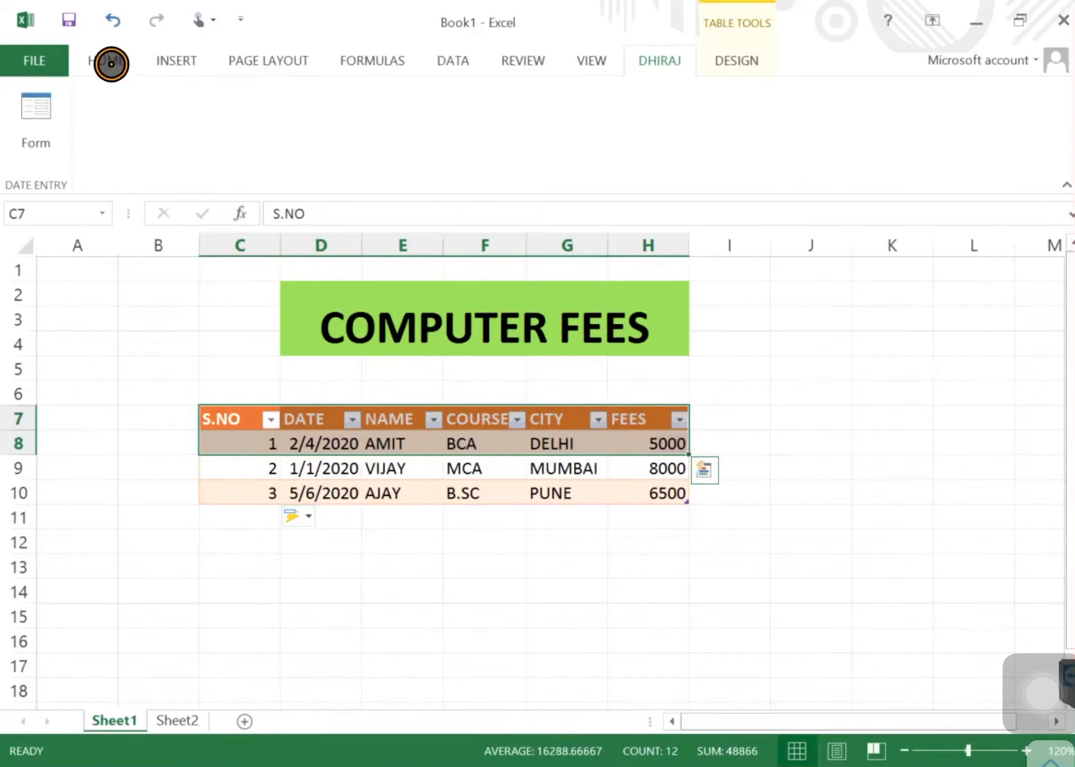
pyautogui.click(111, 63)
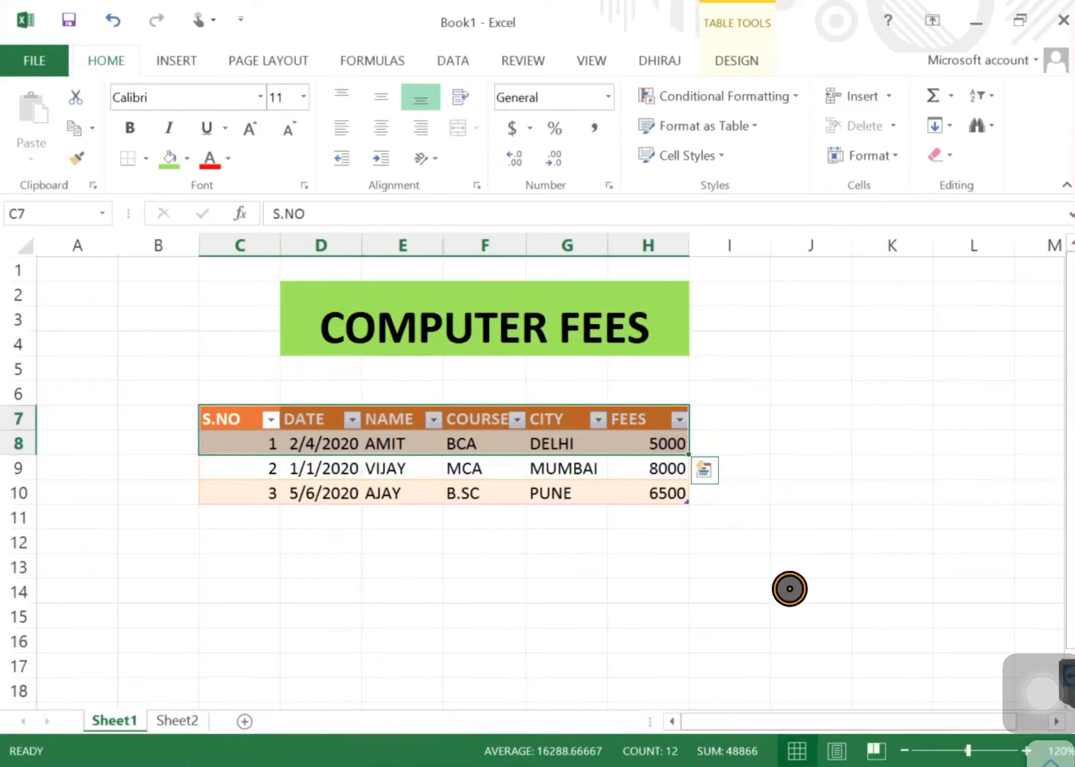
pyautogui.click(502, 598)
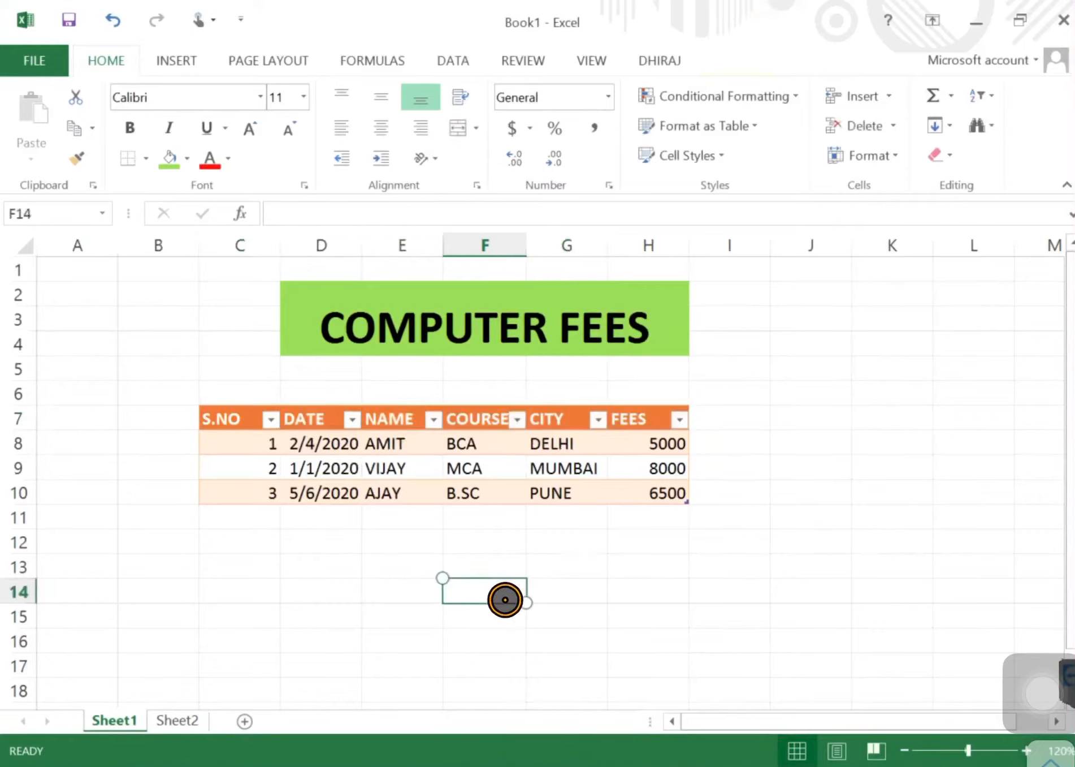